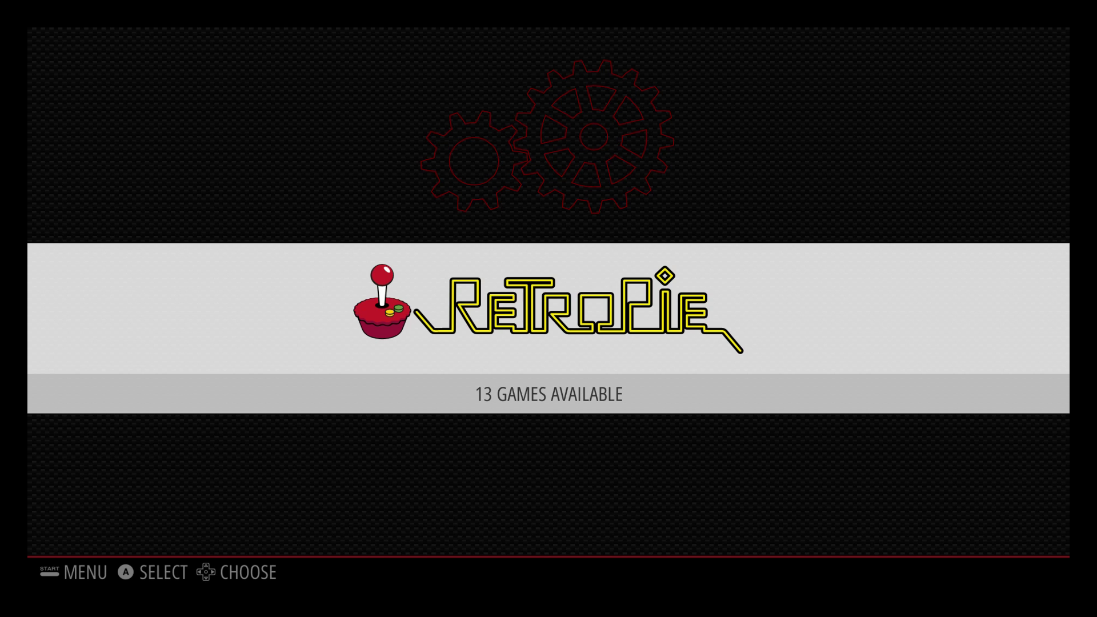
- Launch RetroPie Setup from the RetroPie system's list of configuration tools
key("Return")
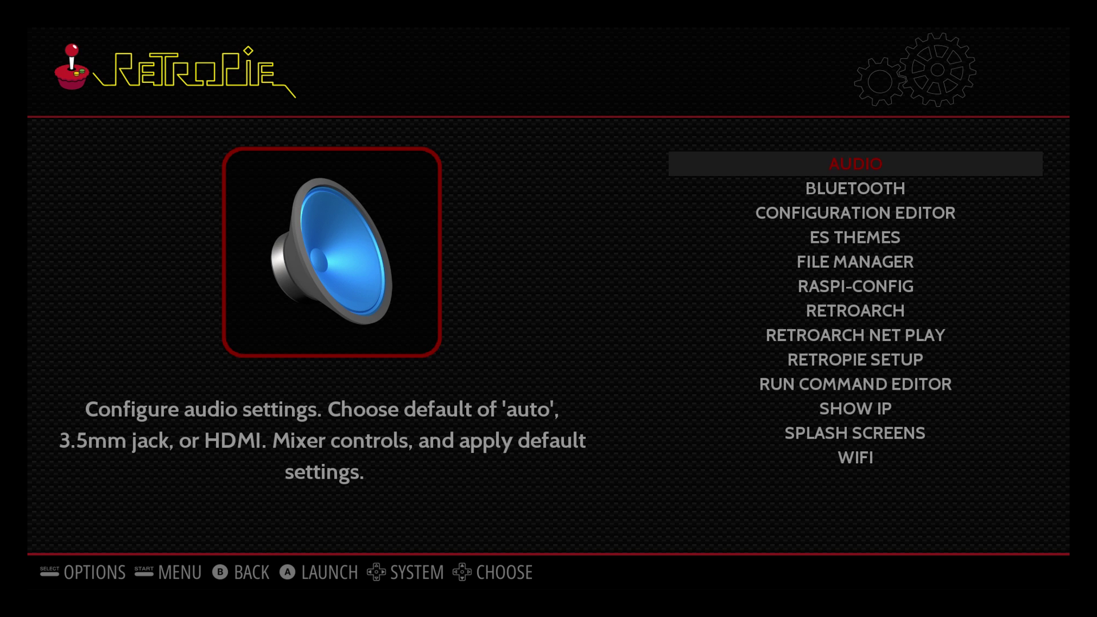
key("Down")
key("Down")
key("Down")
key("Down")
key("Down")
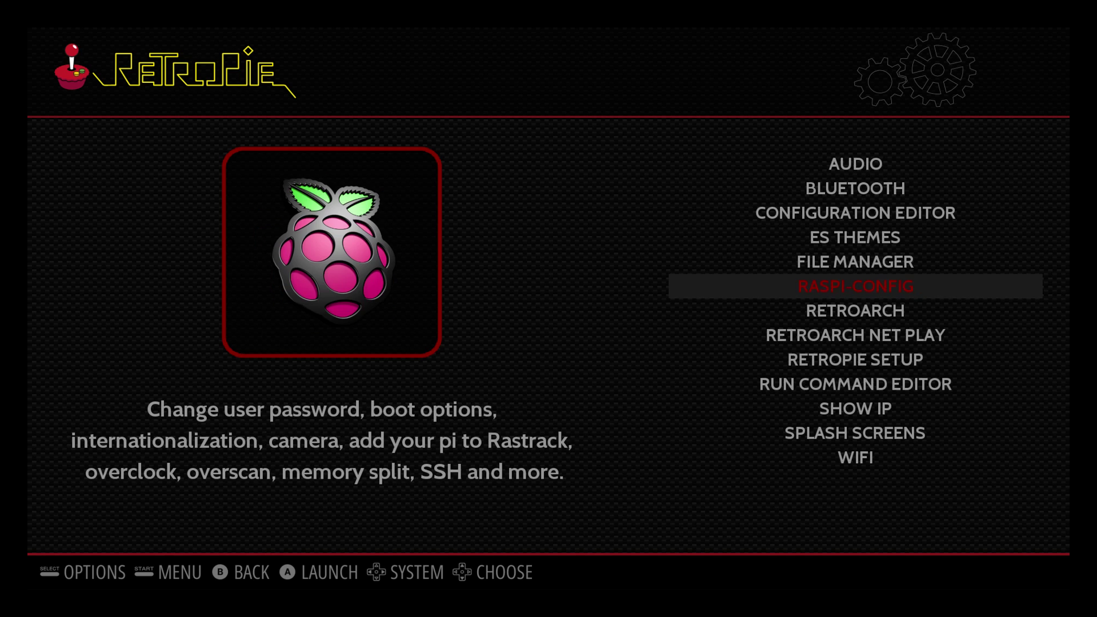
key("Down")
key("Down")
key("Down")
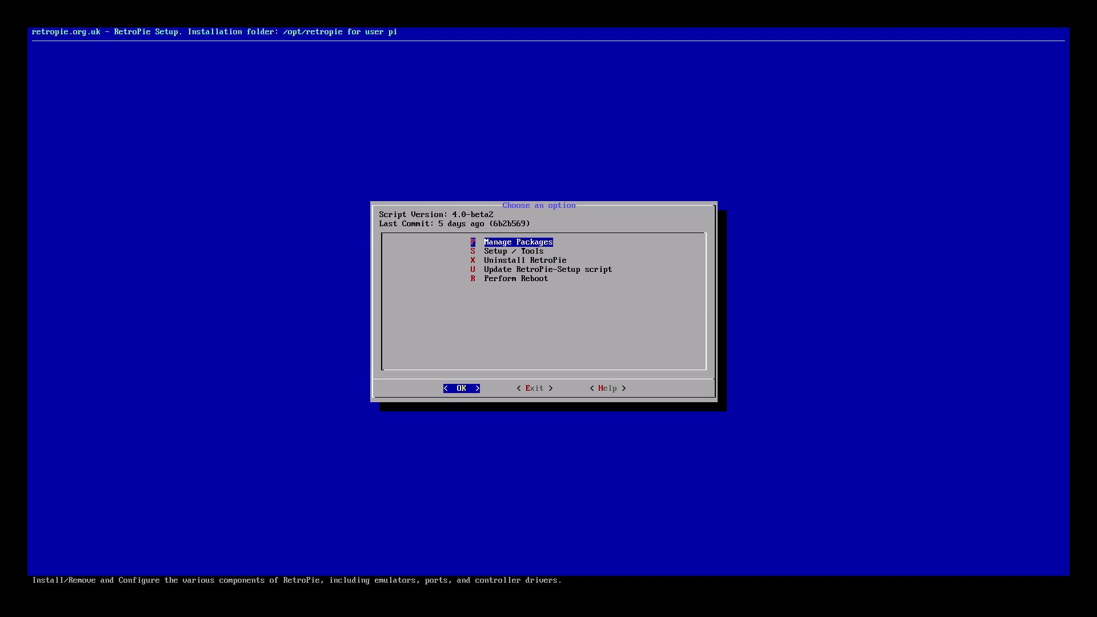
- Review the setup script's main options and their descriptions, from Manage Packages down to Perform Reboot
key("Down")
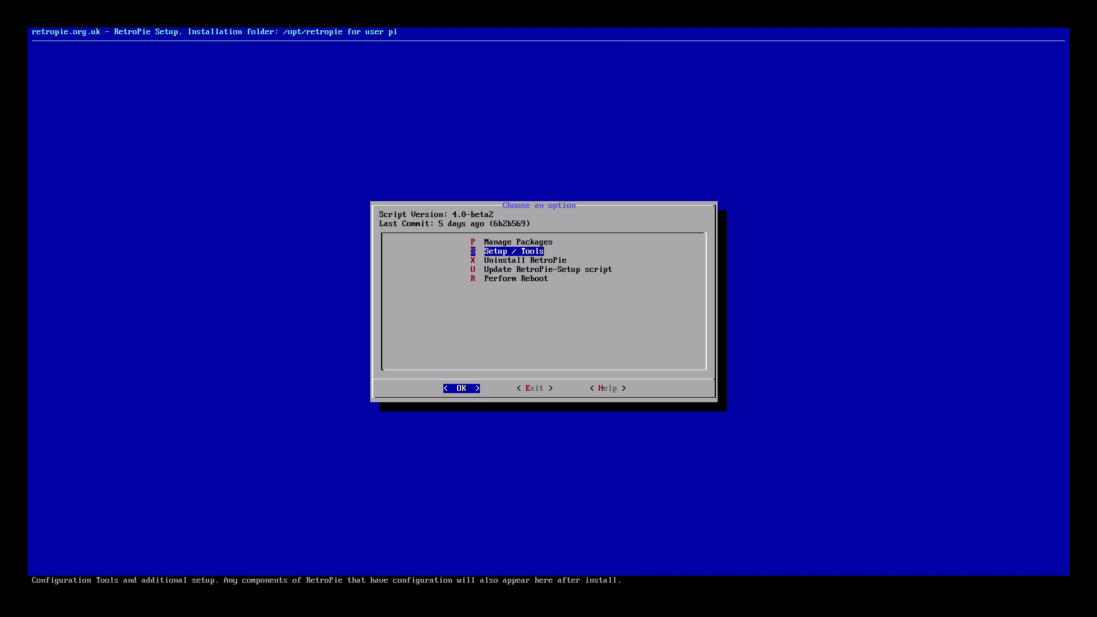
key("Down")
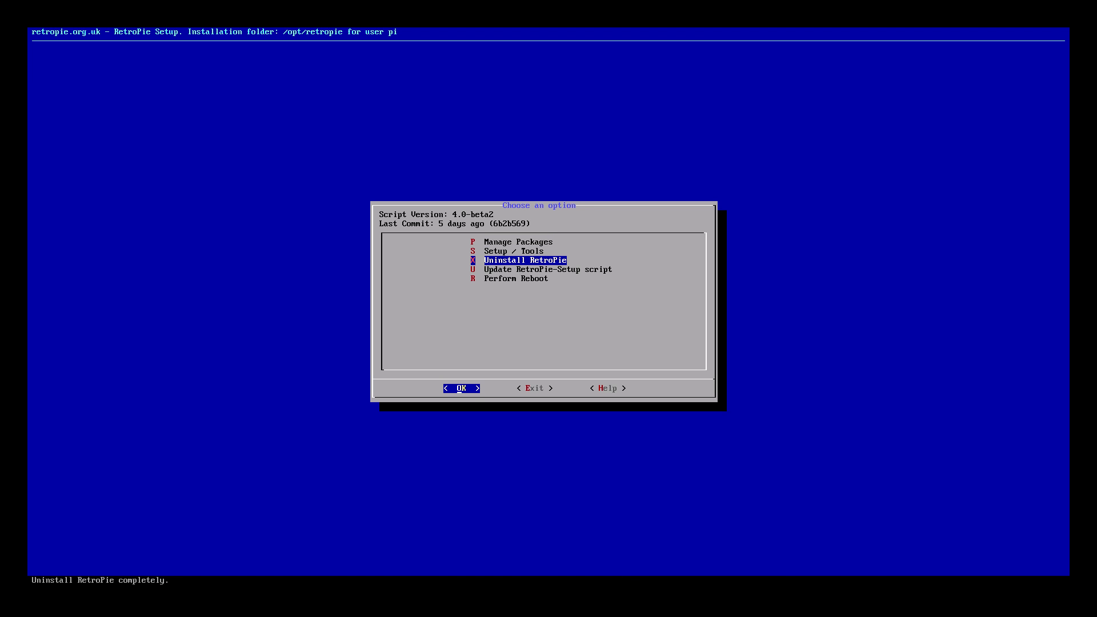
key("Down")
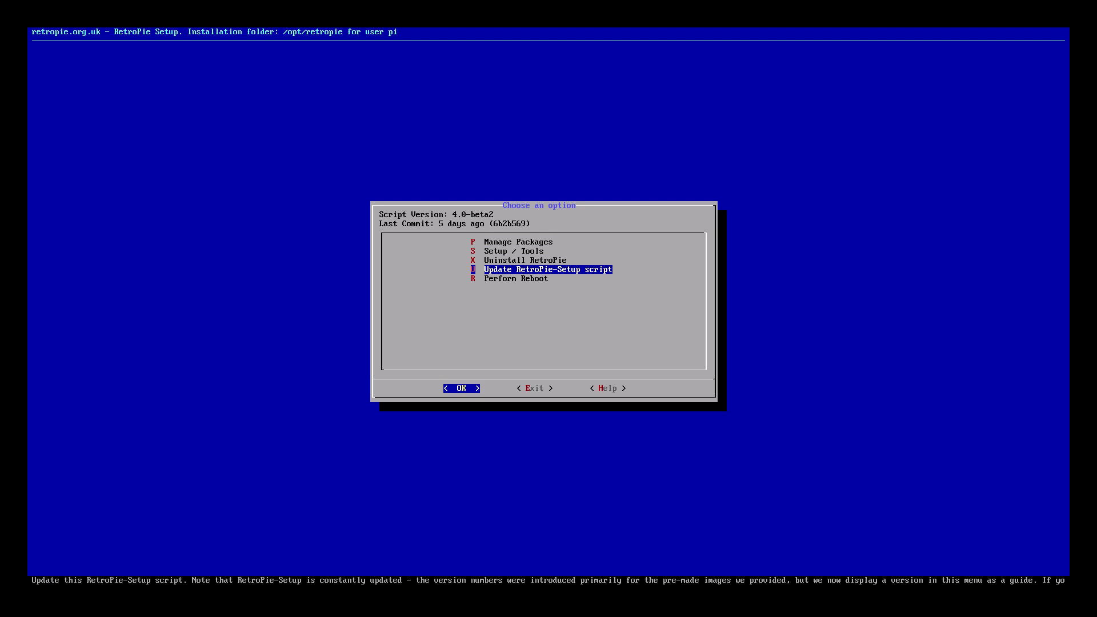
key("Down")
key("Up")
key("Up")
key("Up")
key("Up")
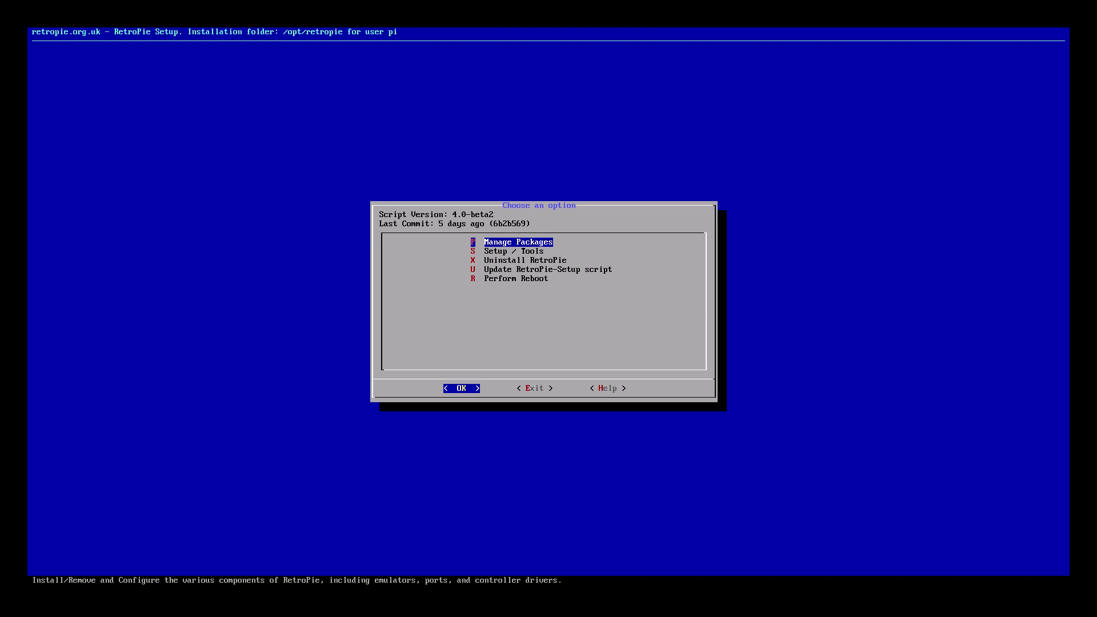
key("Down")
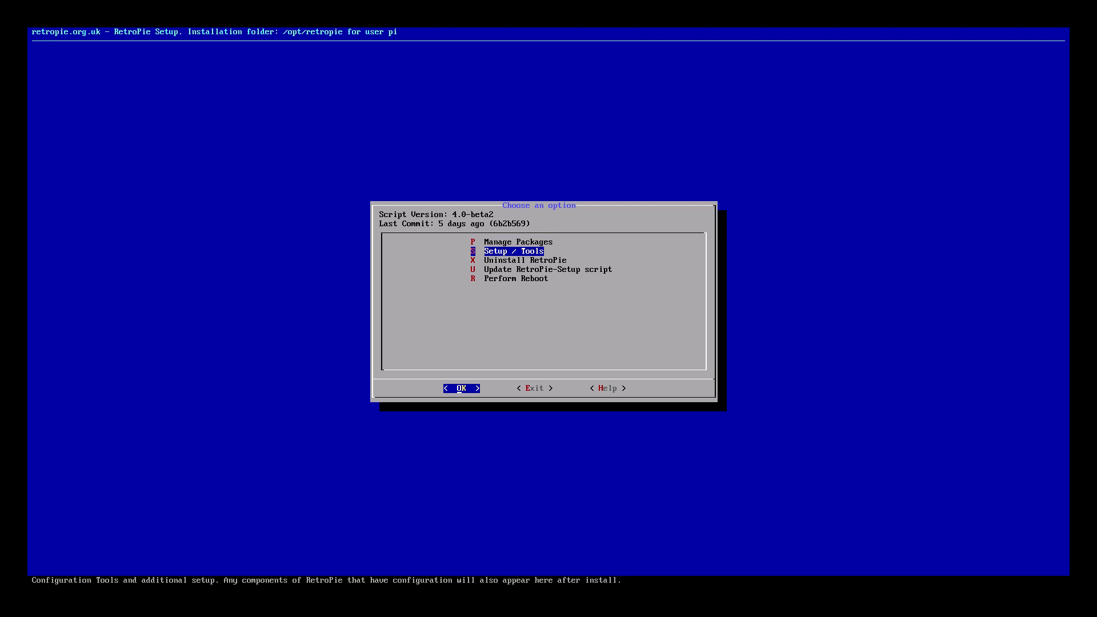
key("Up")
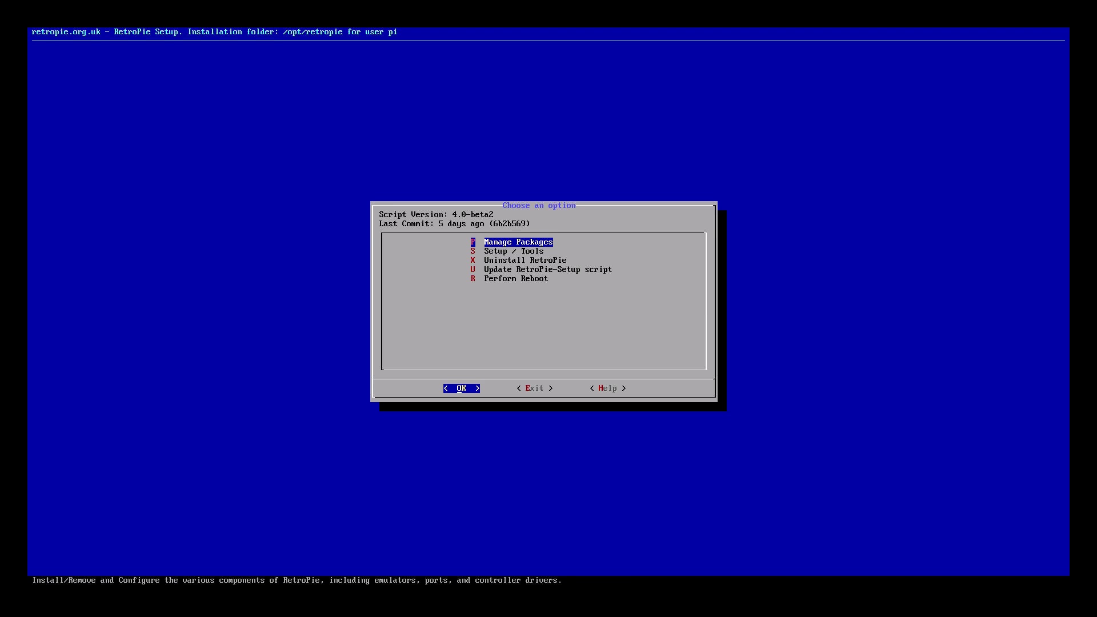
- Go into Manage Packages and open the core packages list
key("Return")
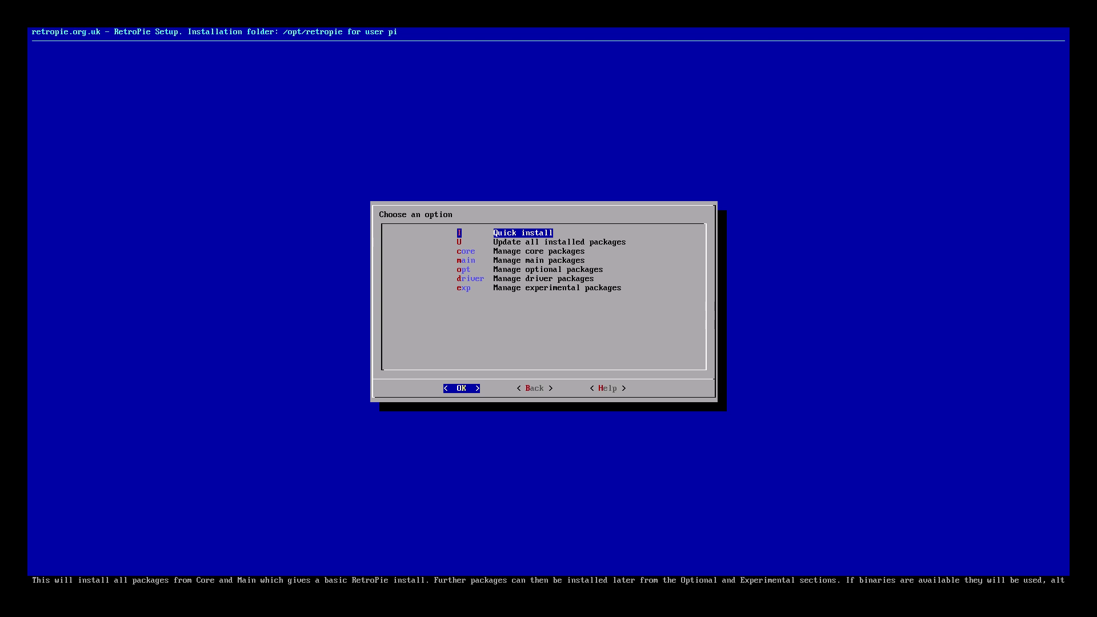
key("Down")
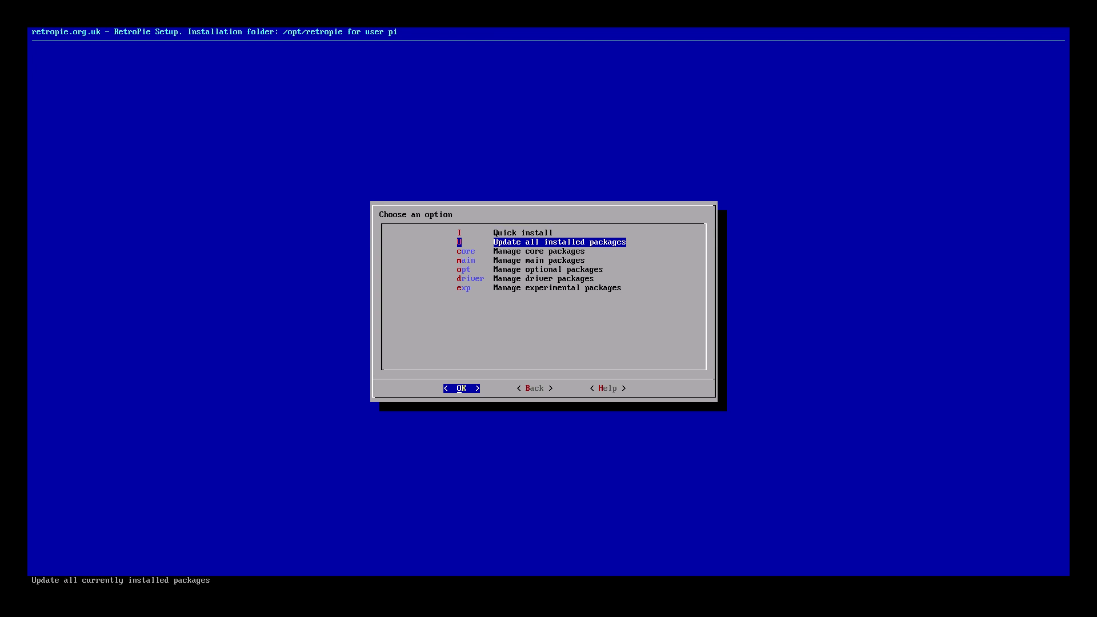
key("Down")
key("Return")
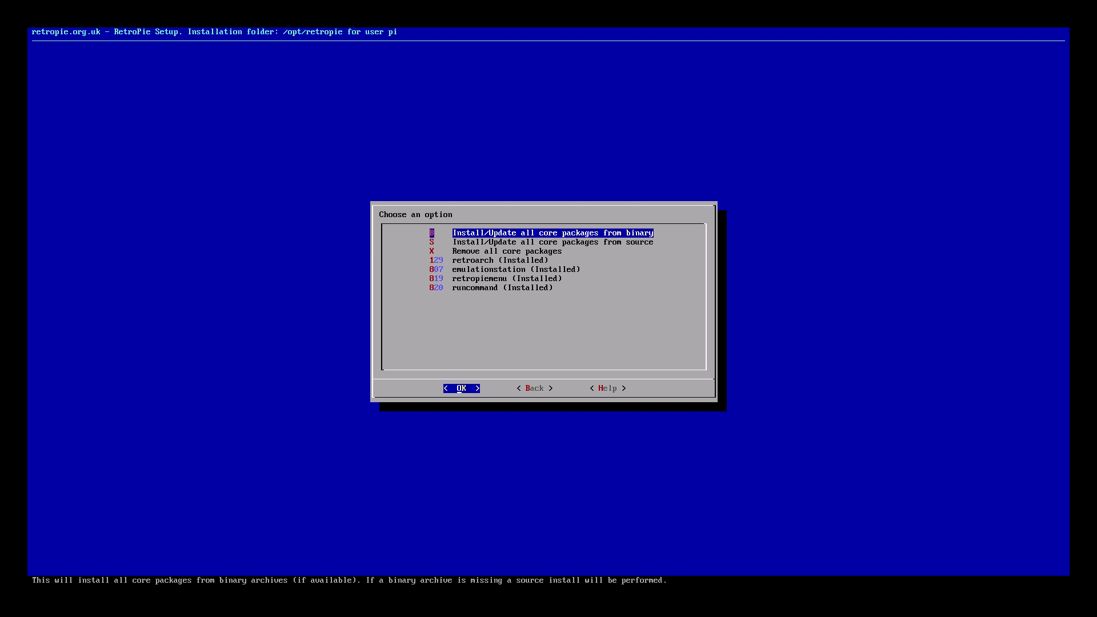
- Examine the core package entries, including retroarch, emulationstation and runcommand, and return to the package categories
key("Down")
key("Down")
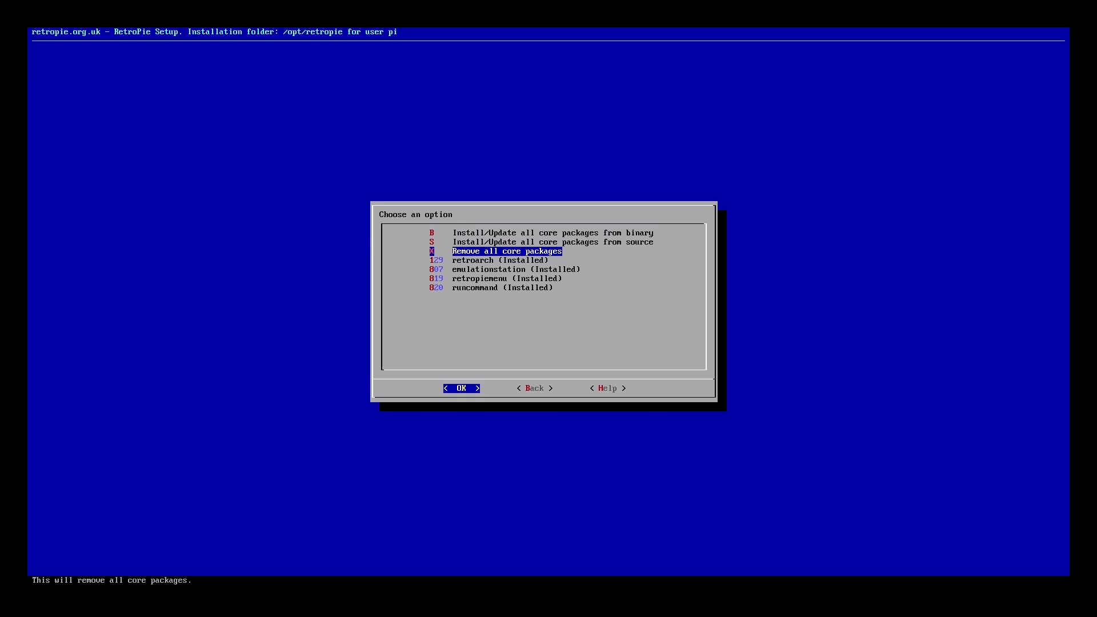
key("Down")
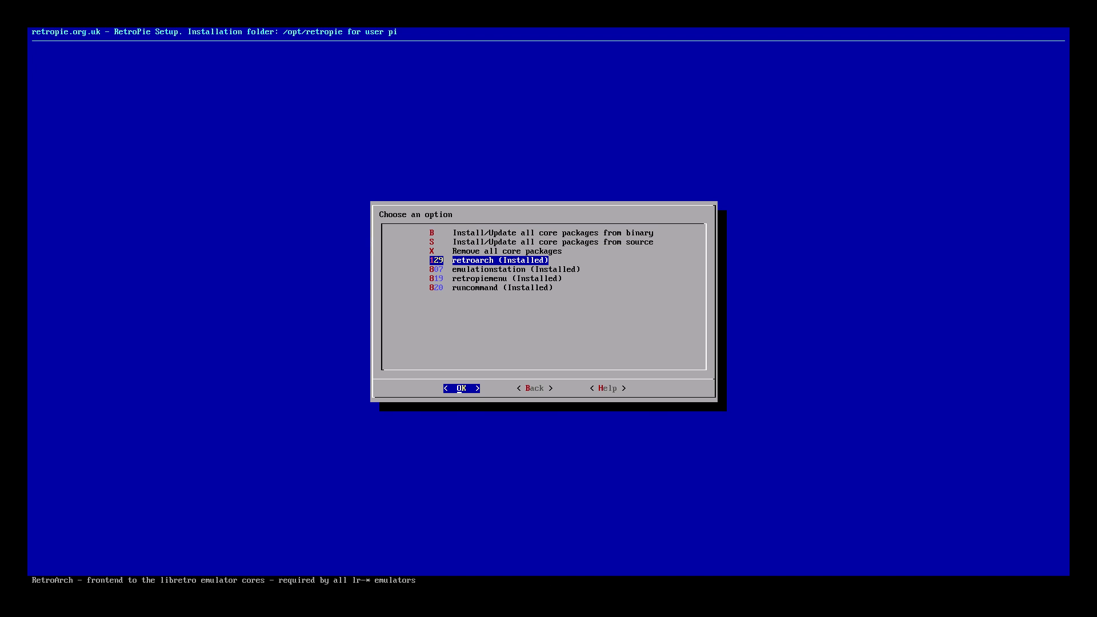
key("Down")
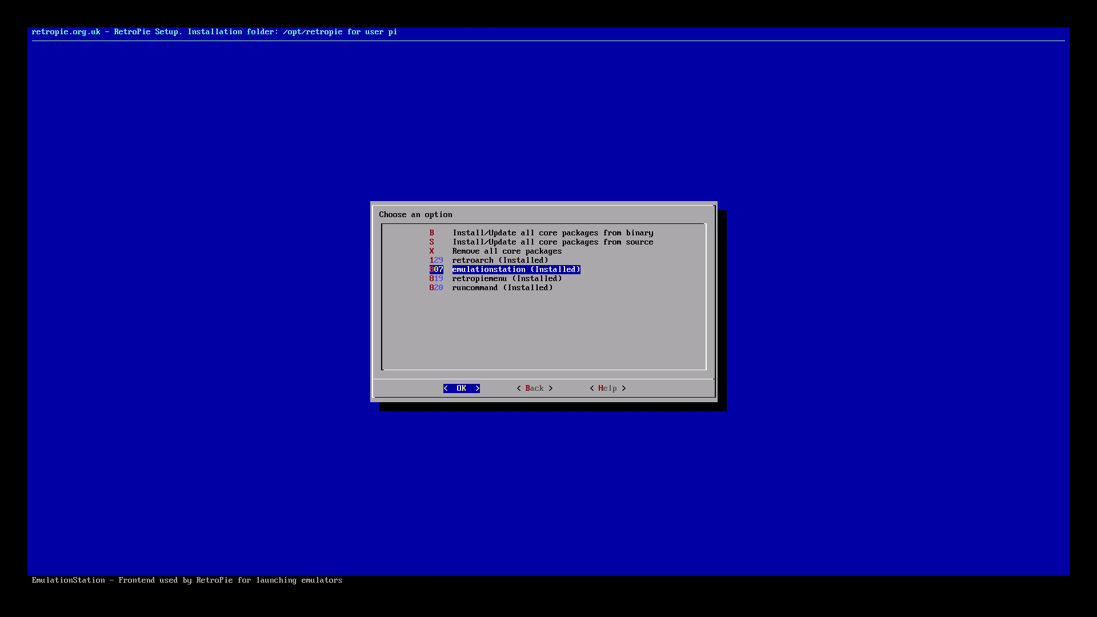
key("Down")
key("Down")
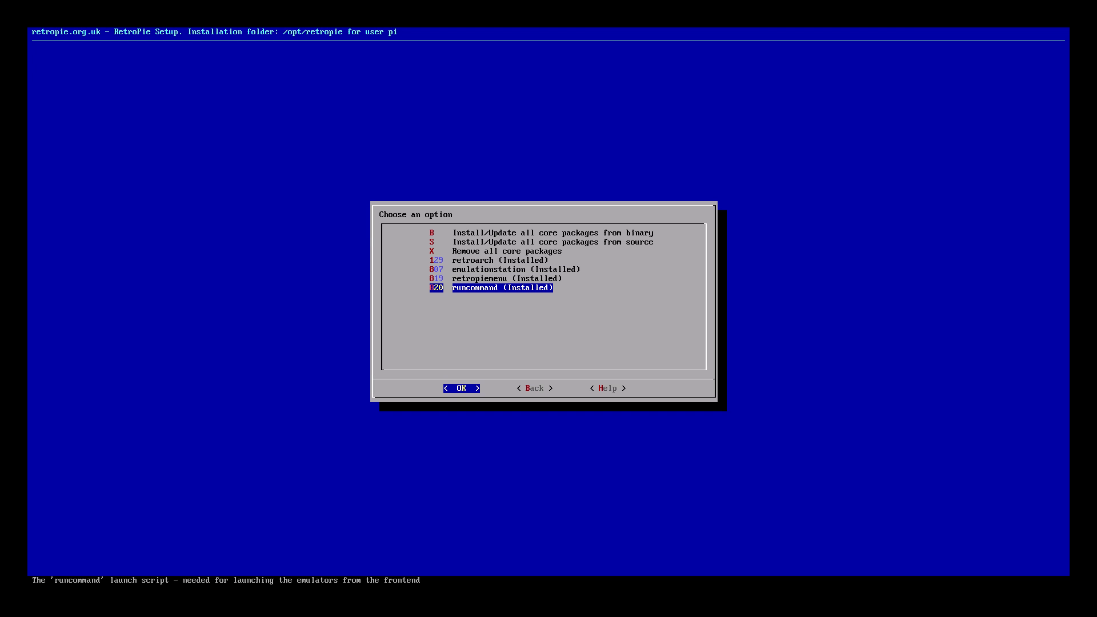
key("Right")
key("Return")
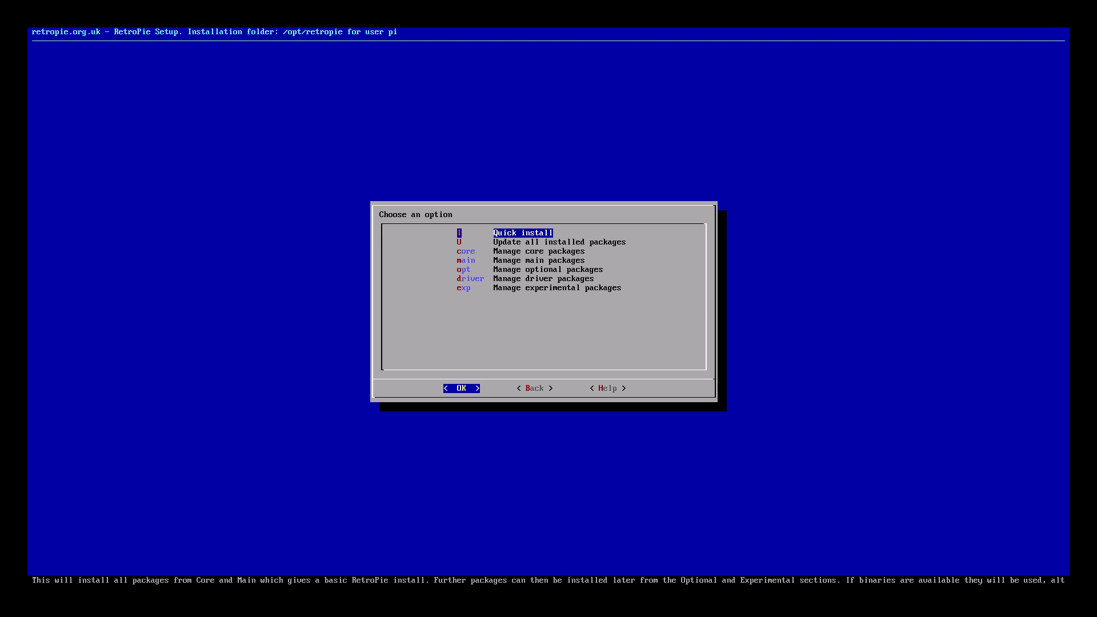
- Open the main packages list from the package categories
key("Down")
key("Down")
key("Down")
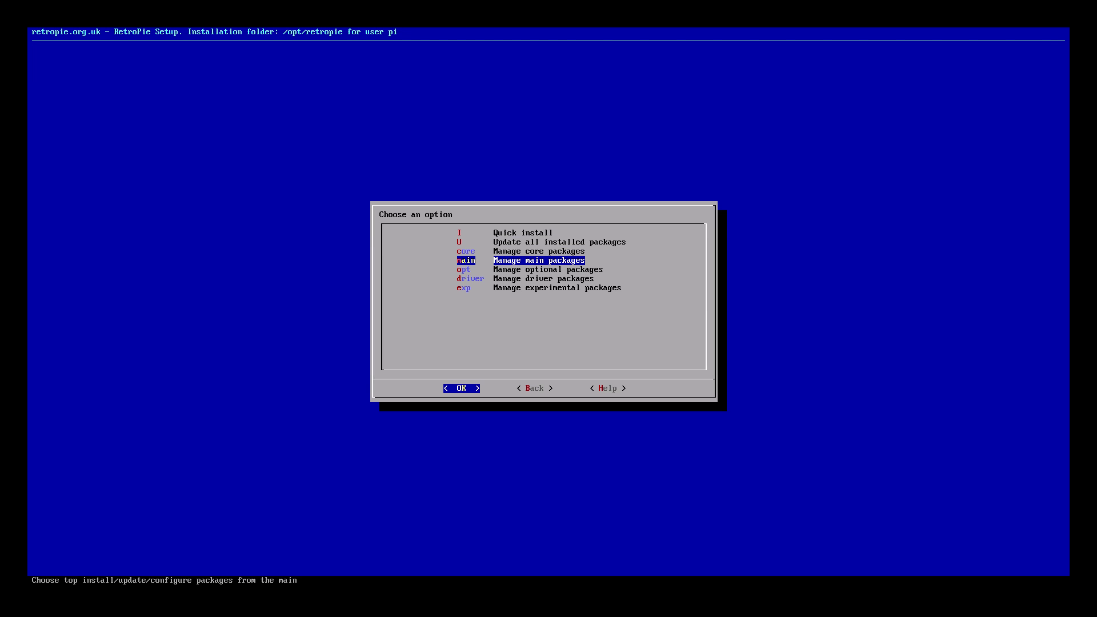
key("Return")
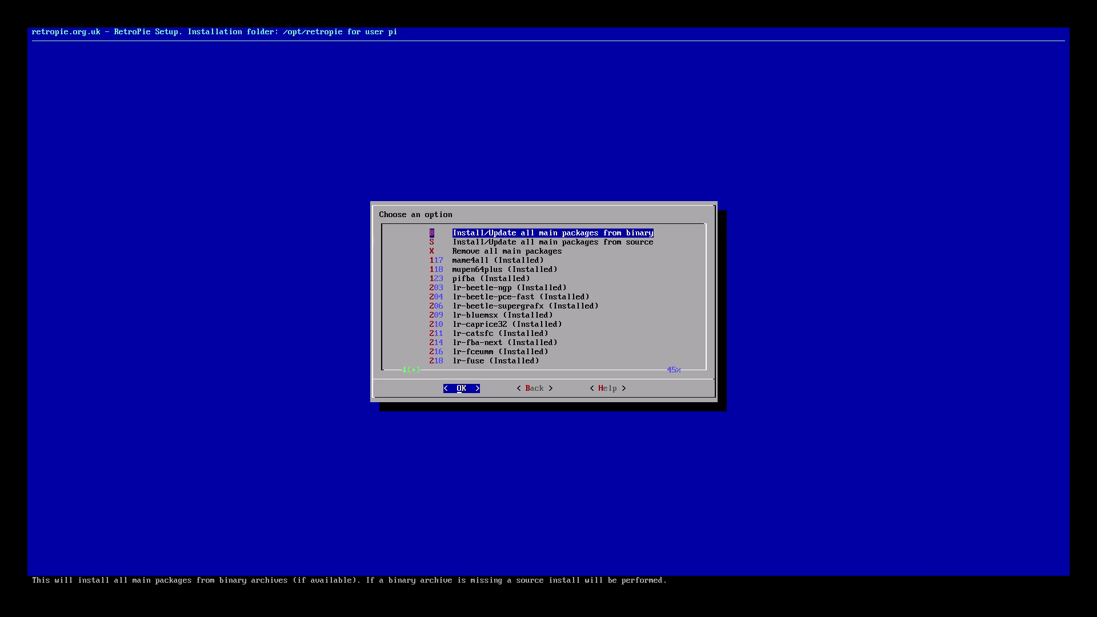
- Look through the main packages list to see which emulators are available and what system each one covers
key("Down")
key("Down")
key("Down")
key("Down")
key("Down")
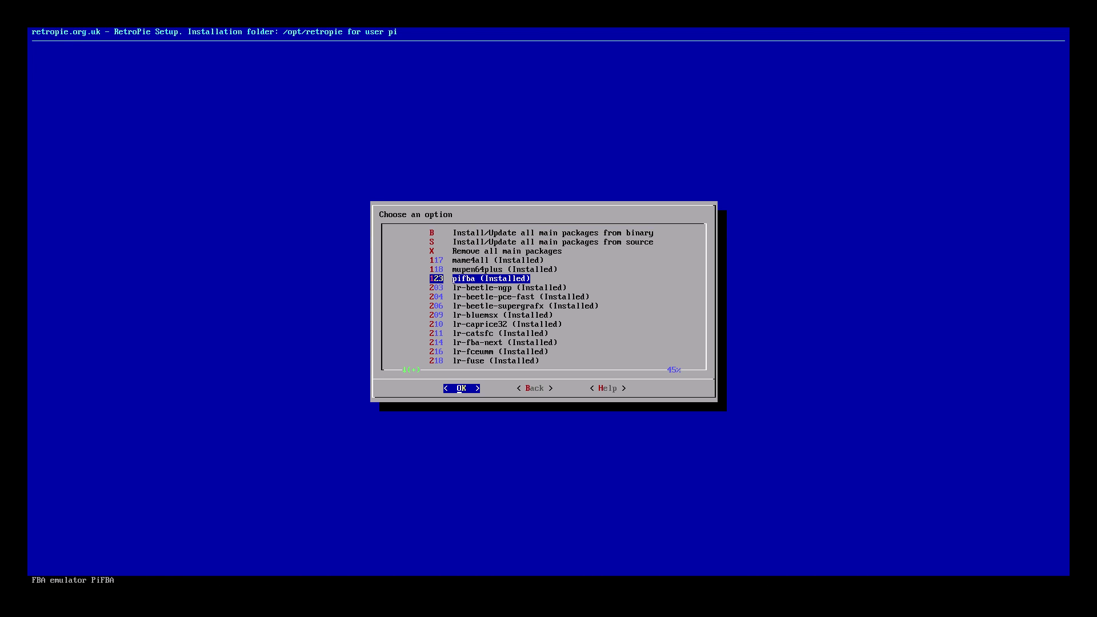
key("Down")
key("Down")
key("Down")
key("Down")
key("Down")
key("Down")
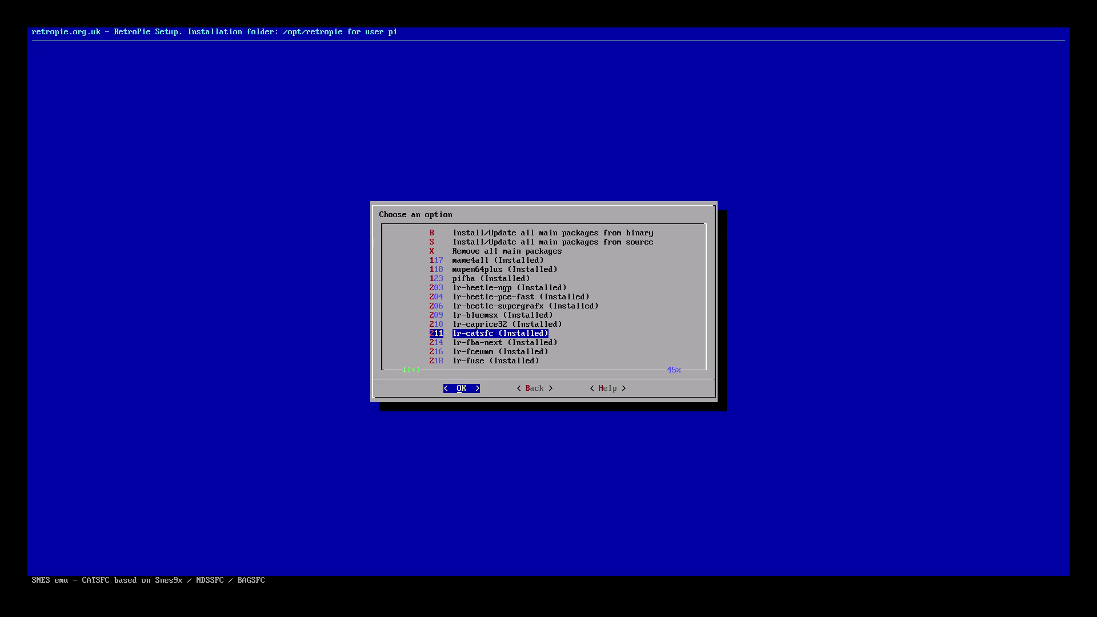
key("Down")
key("Down")
key("Down")
key("Down")
key("Down")
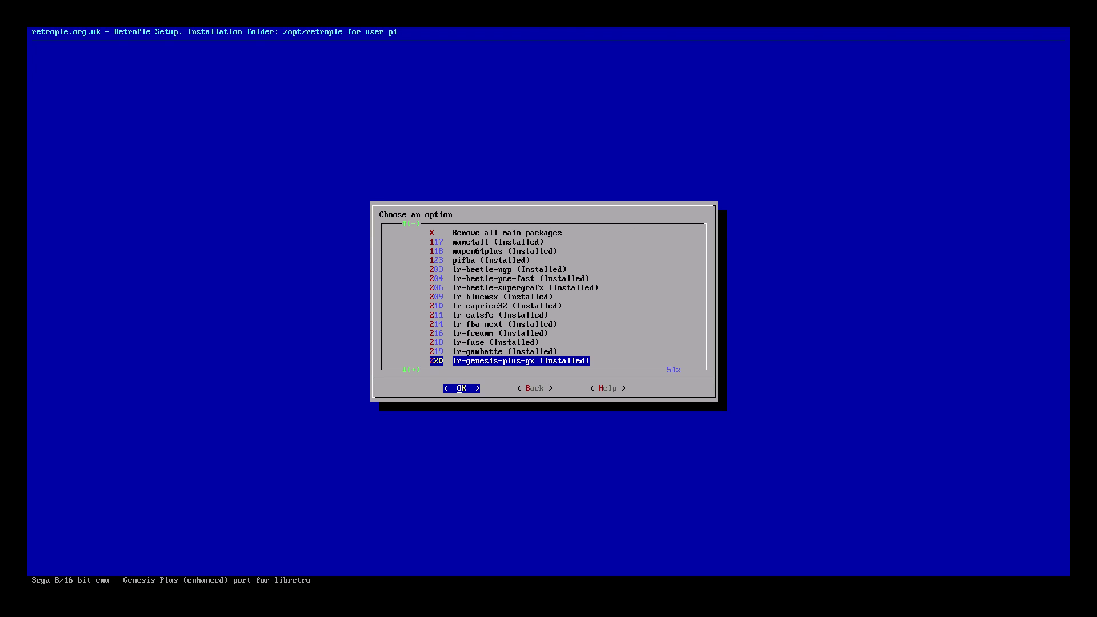
key("Down")
key("Down")
key("Down")
key("Down")
key("Down")
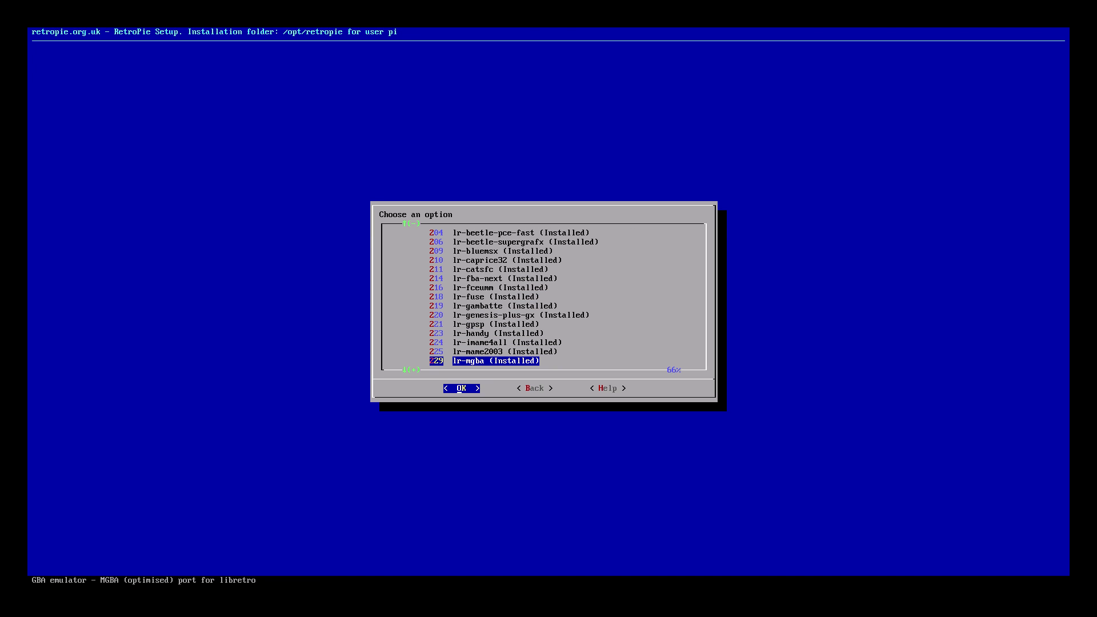
key("Down")
key("Down")
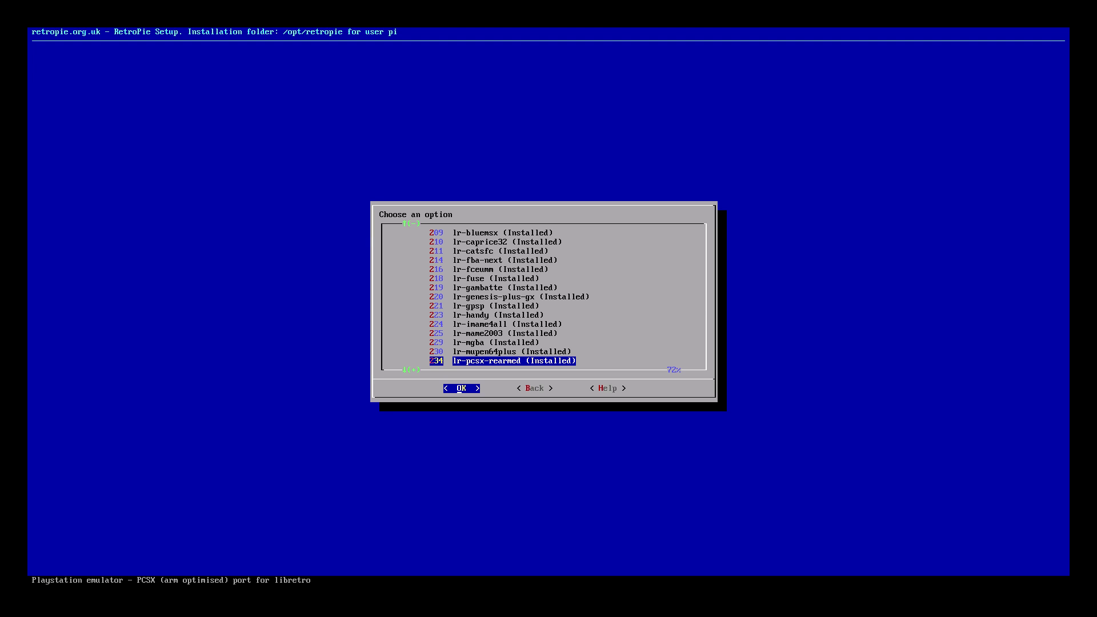
key("Down")
key("Down")
key("Down")
key("Down")
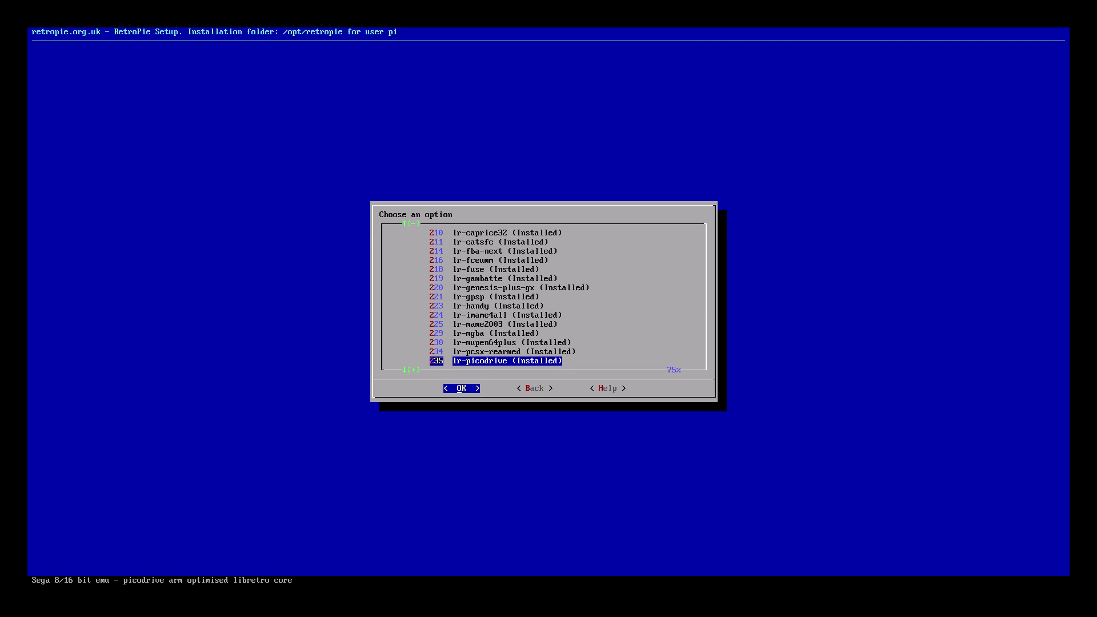
- Open the package options for the PlayStation emulator lr-pcsx-rearmed
key("Up")
key("Up")
key("Up")
key("Up")
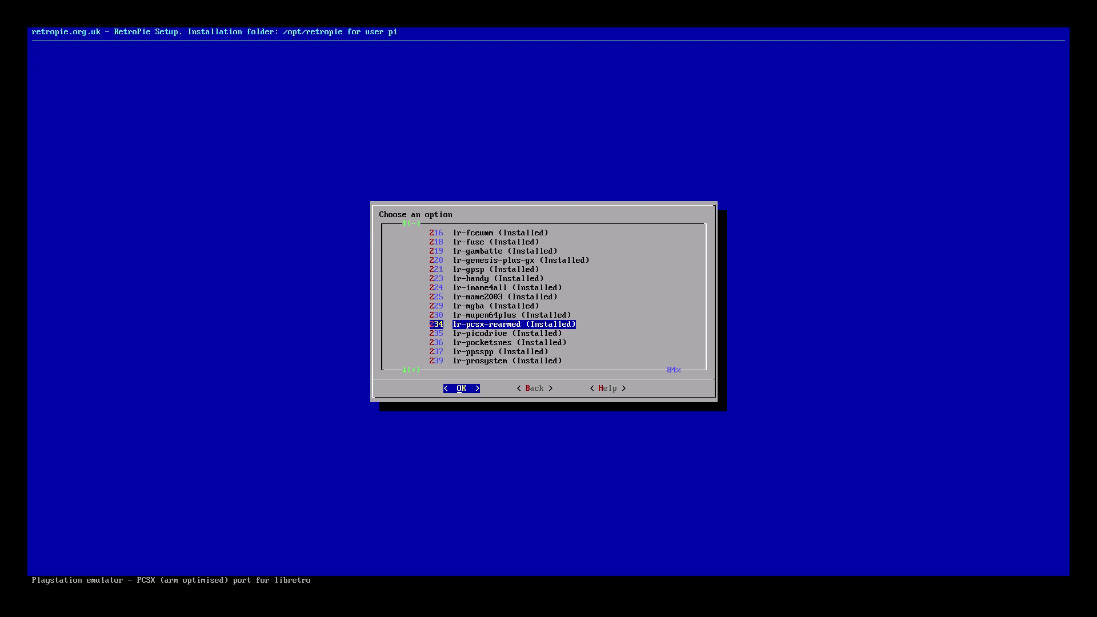
key("Return")
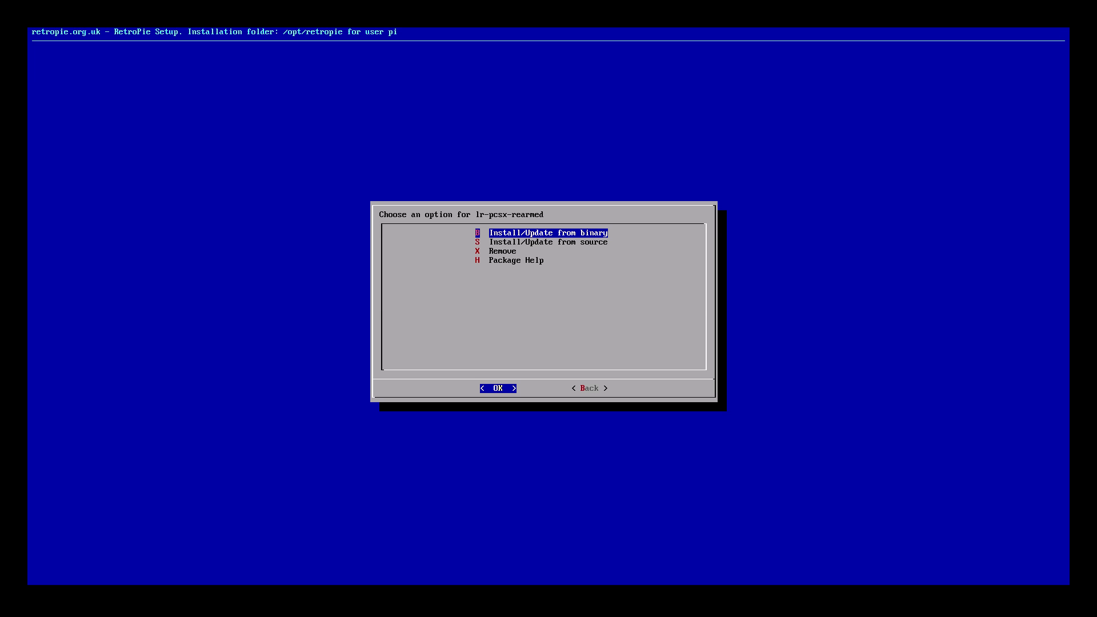
- Review the lr-pcsx-rearmed install, remove and help options, and return to the main packages list
key("Down")
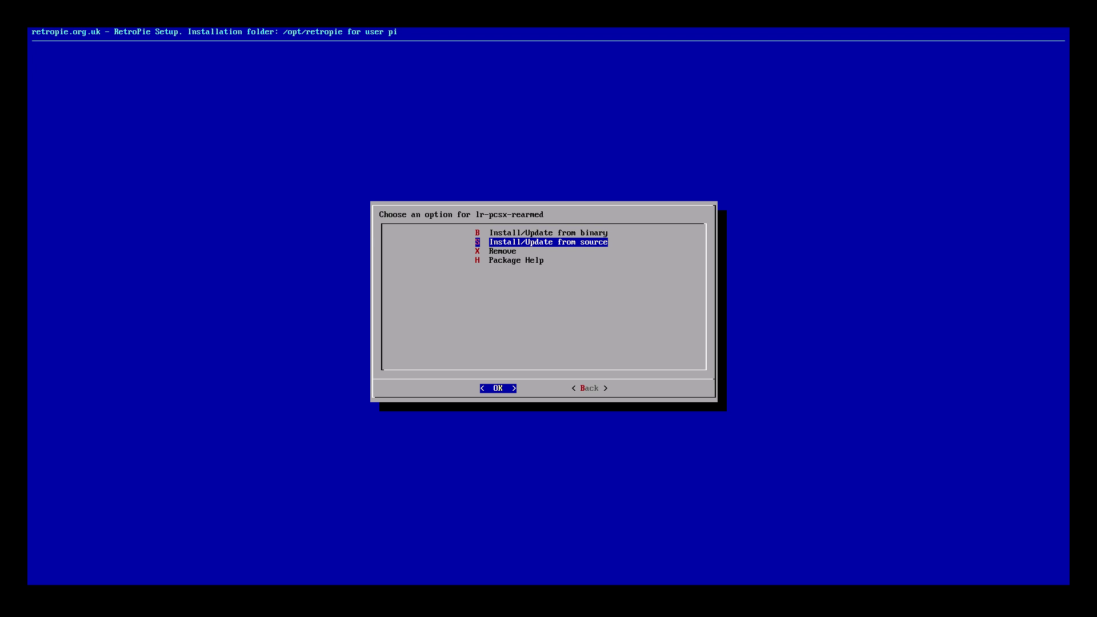
key("Down")
key("Down")
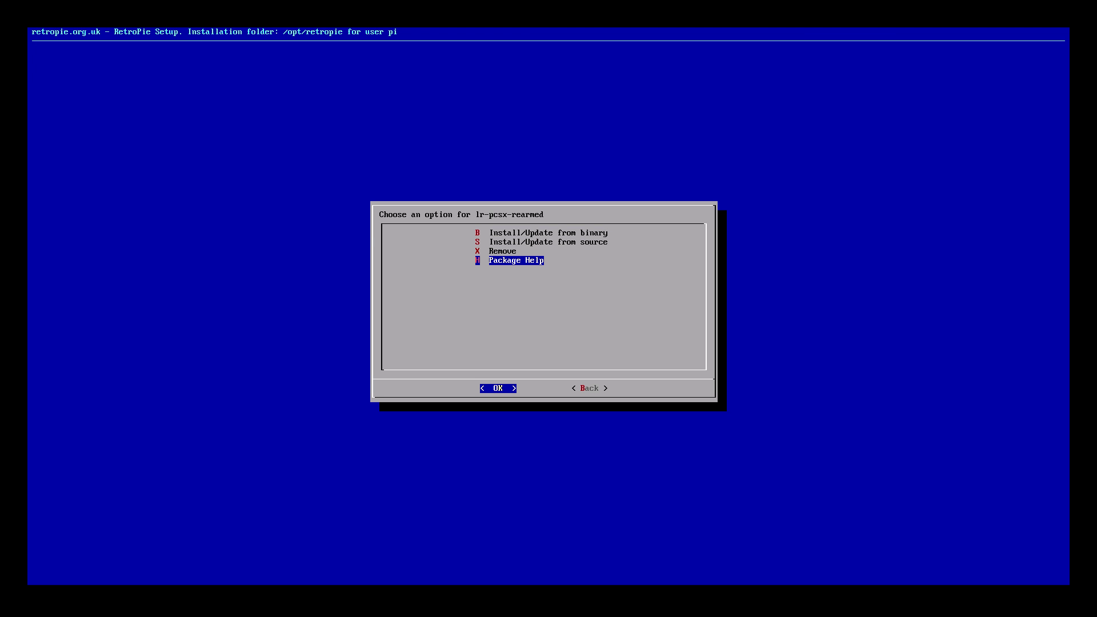
key("Right")
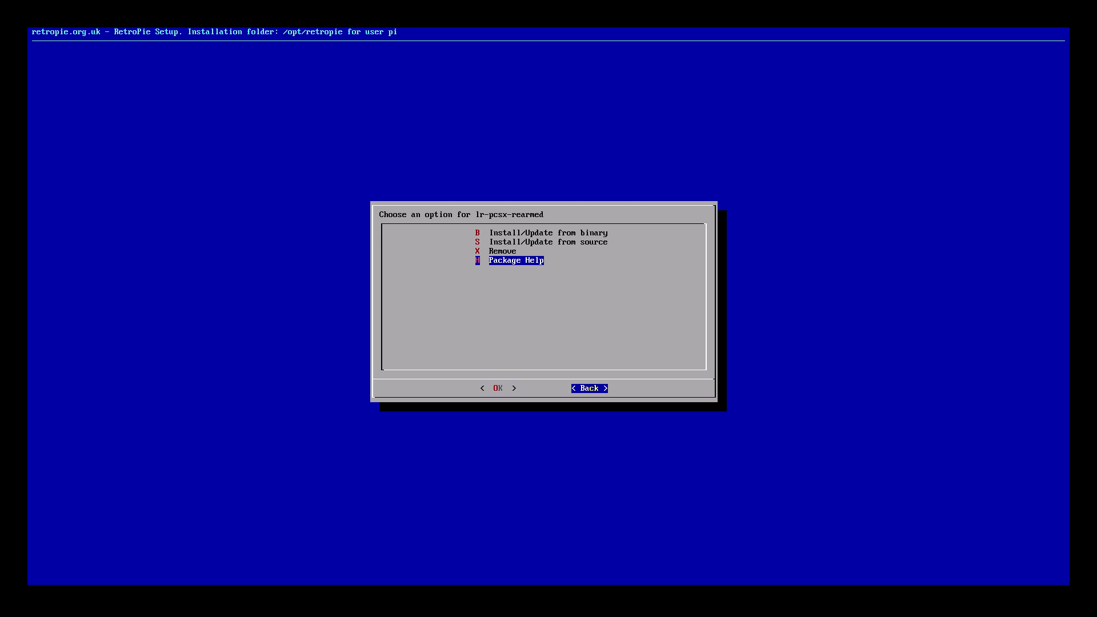
key("Return")
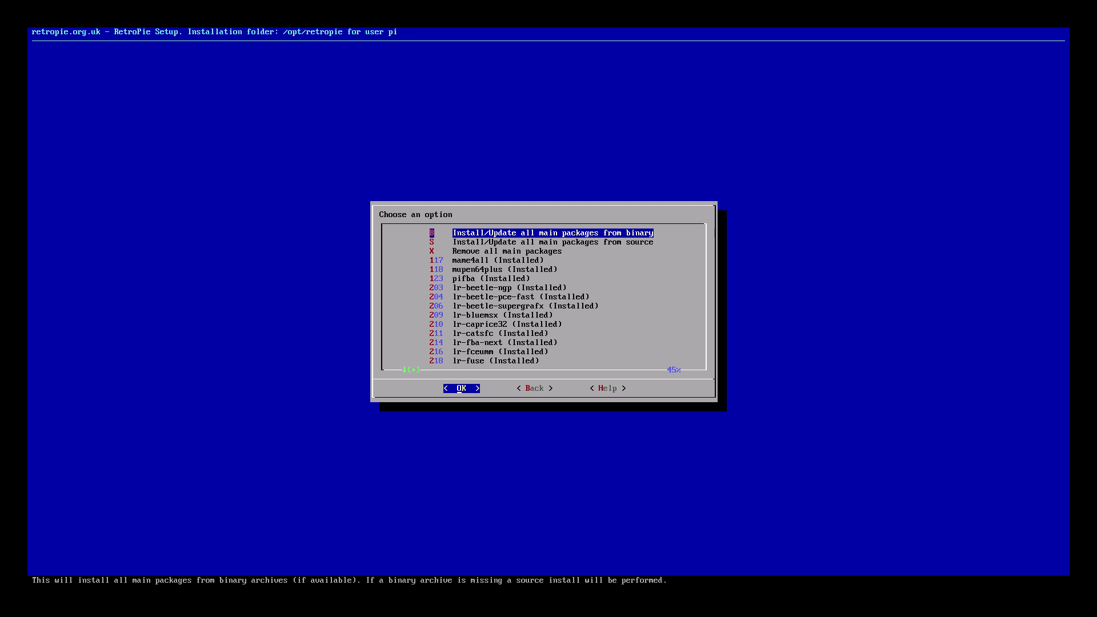
- Go back to the package categories and reopen the main packages list
key("Right")
key("Return")
key("Down")
key("Down")
key("Down")
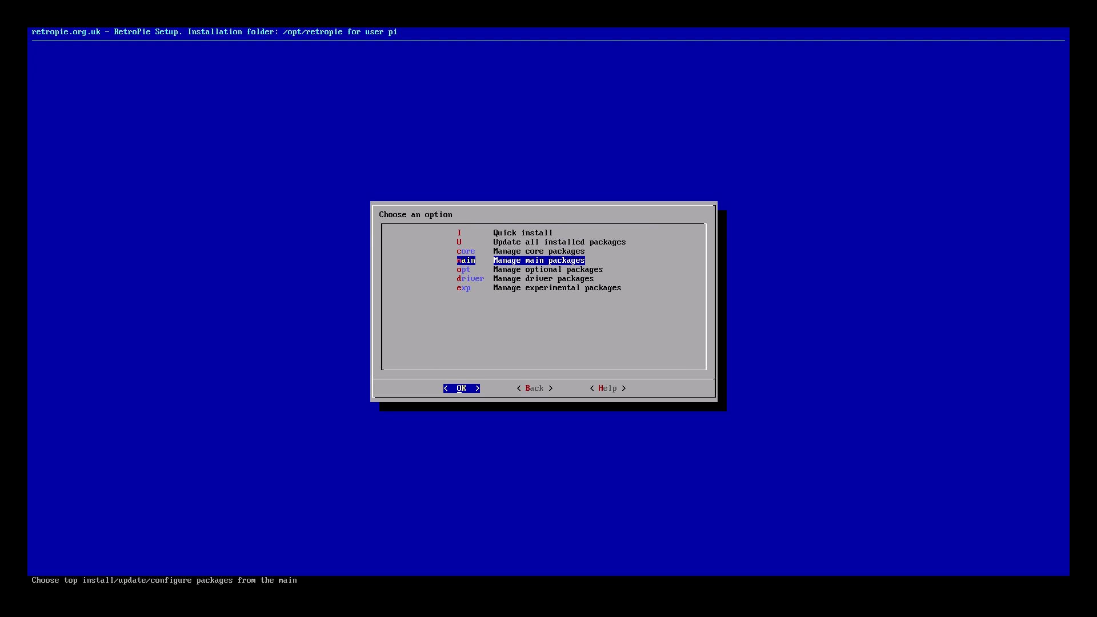
key("Return")
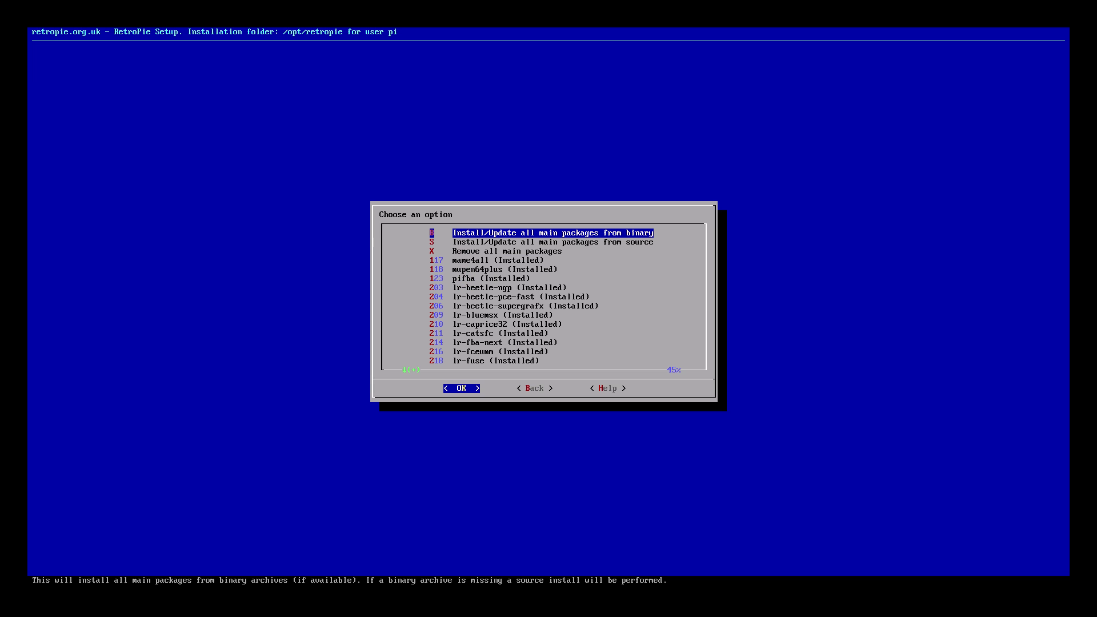
- Read the help text for installing or updating all main packages from binary, and close it
key("Right")
key("Right")
key("Return")
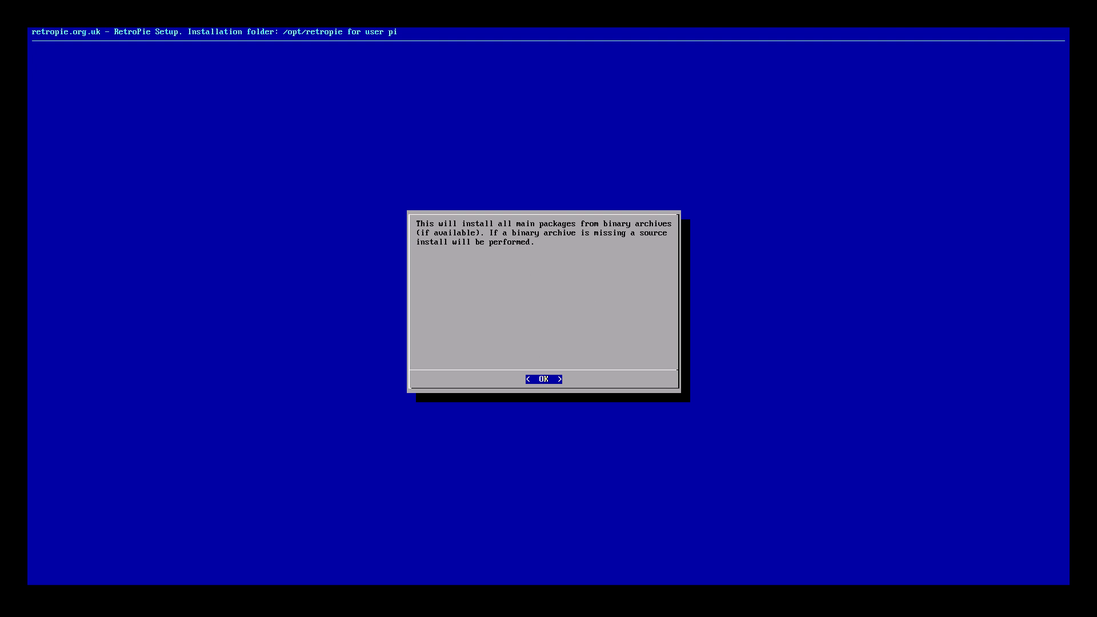
key("Return")
- Check the option for removing all main packages, and return to the package categories
key("Down")
key("Down")
key("Right")
key("Right")
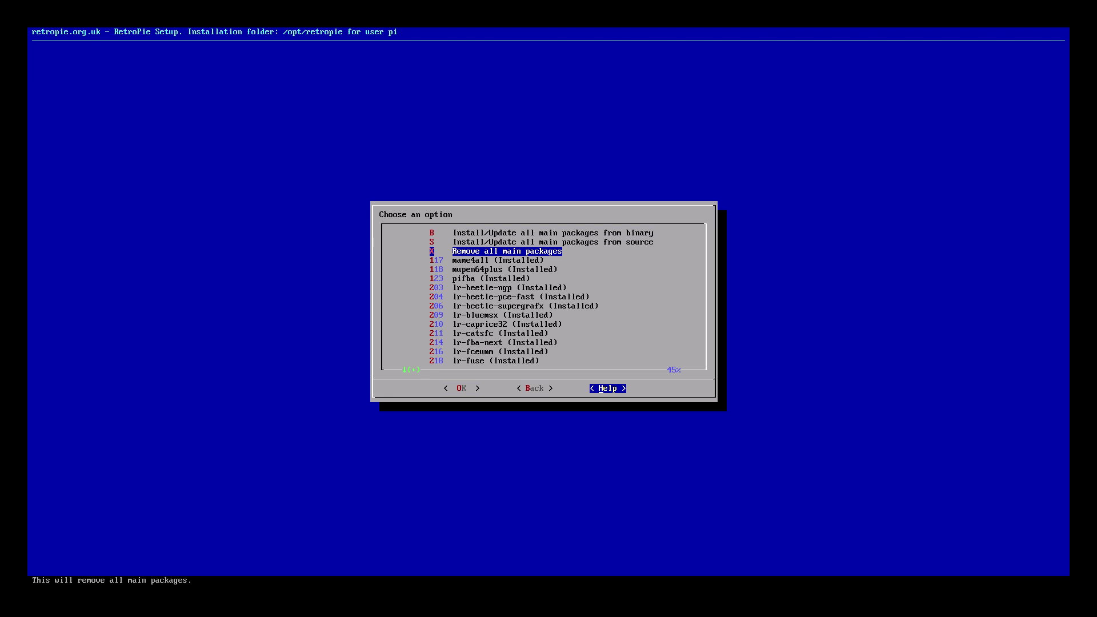
key("Left")
key("Return")
- Open the list for managing optional packages
key("Right")
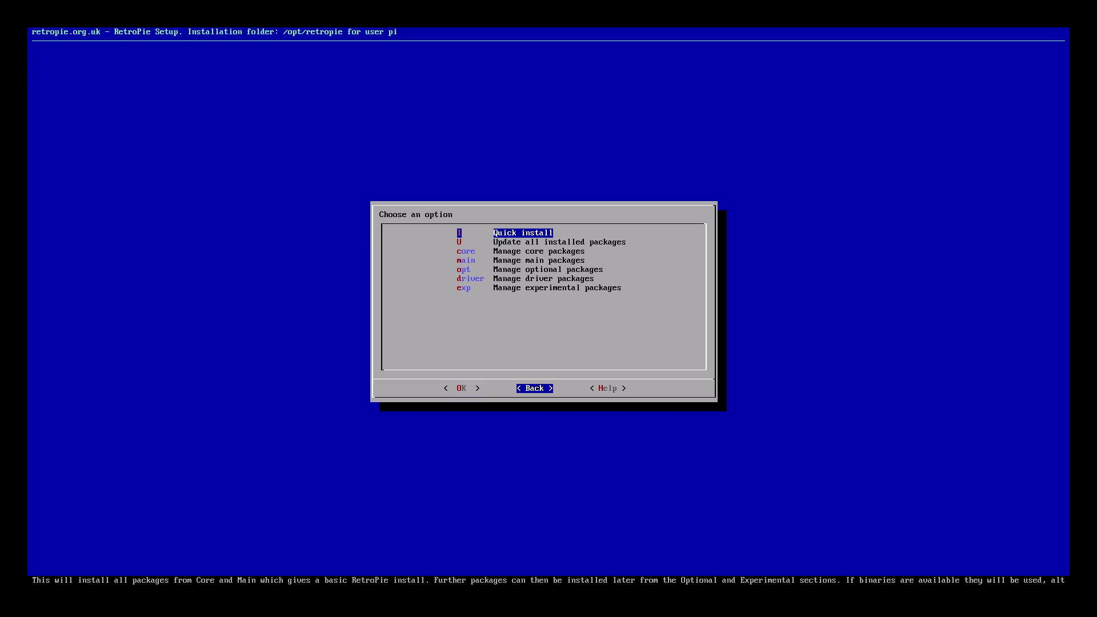
key("Down")
key("Down")
key("Down")
key("Down")
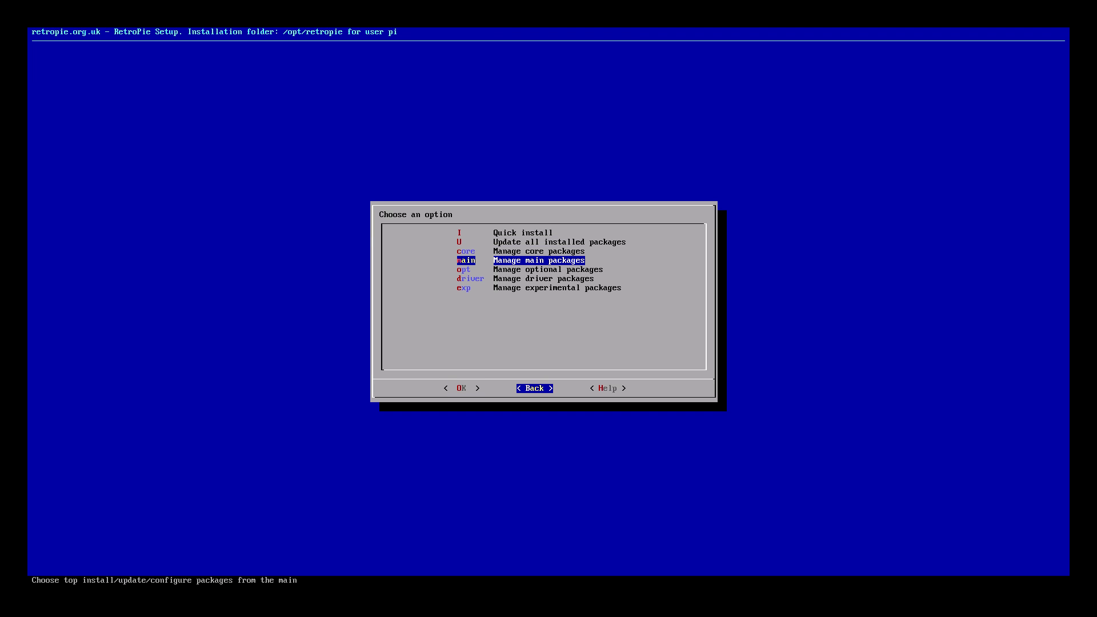
key("Left")
key("Left")
key("Left")
key("Left")
key("Left")
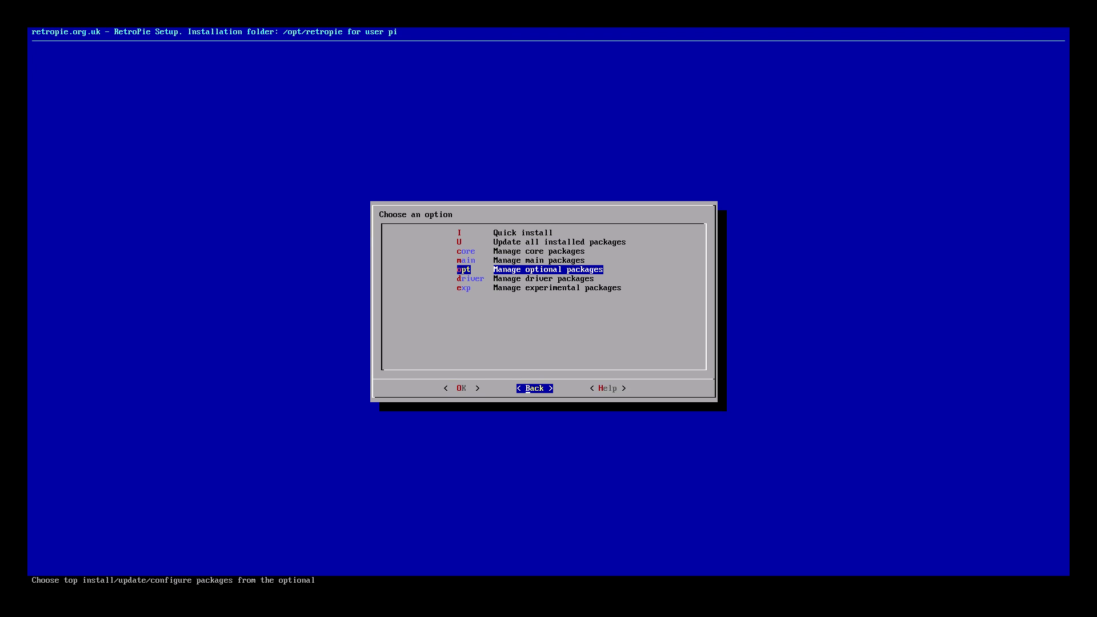
key("Right")
key("Return")
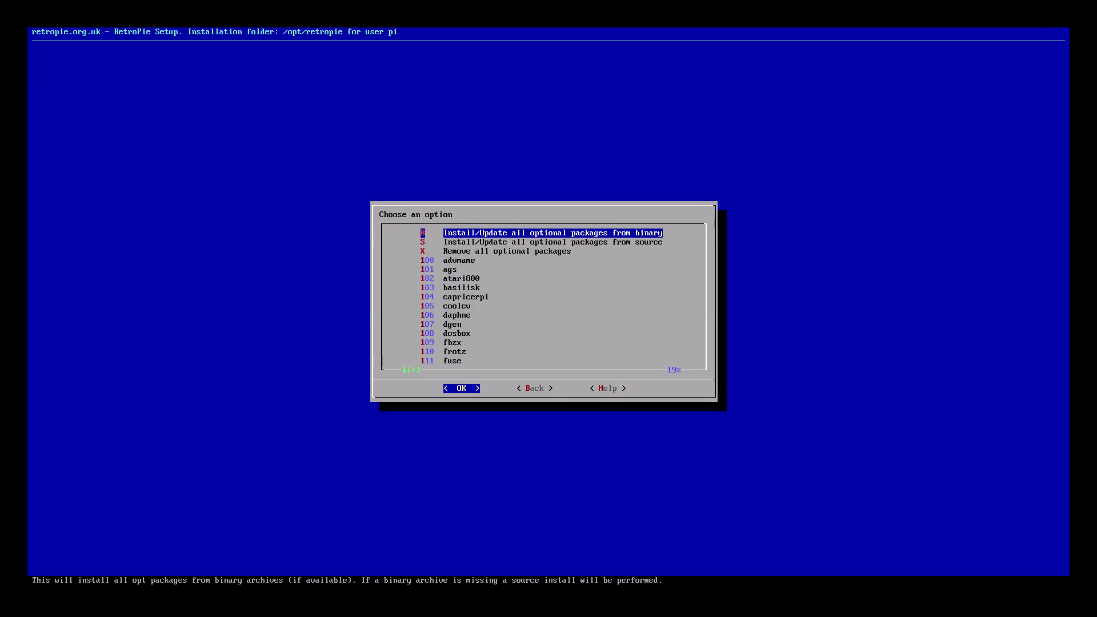
- Review the bulk install and remove options for optional packages, and open the package options for atari800
key("Down")
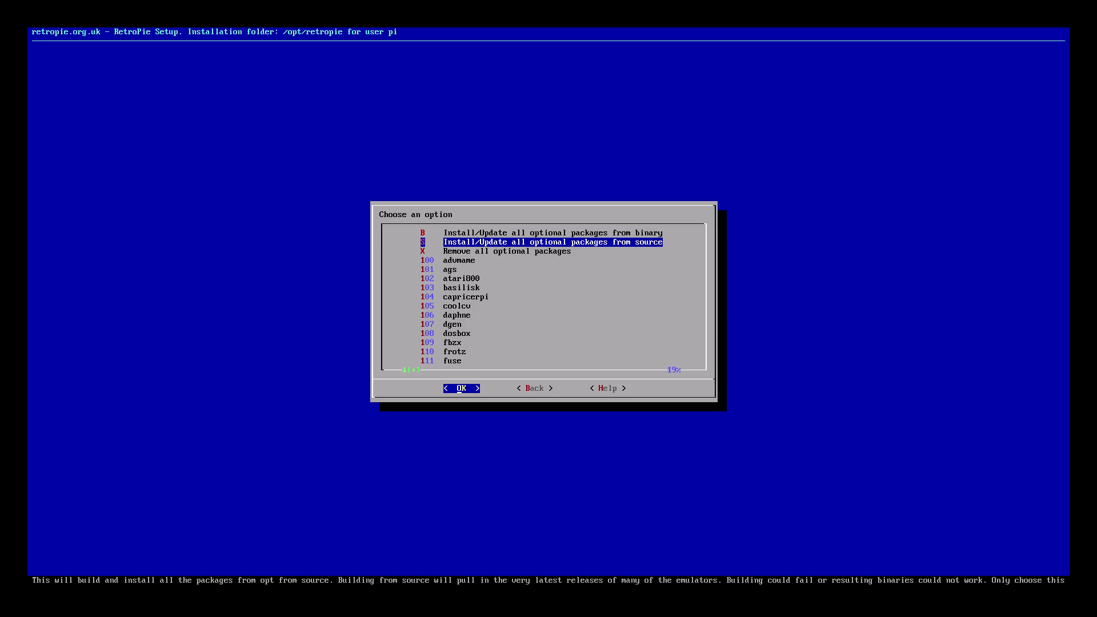
key("Down")
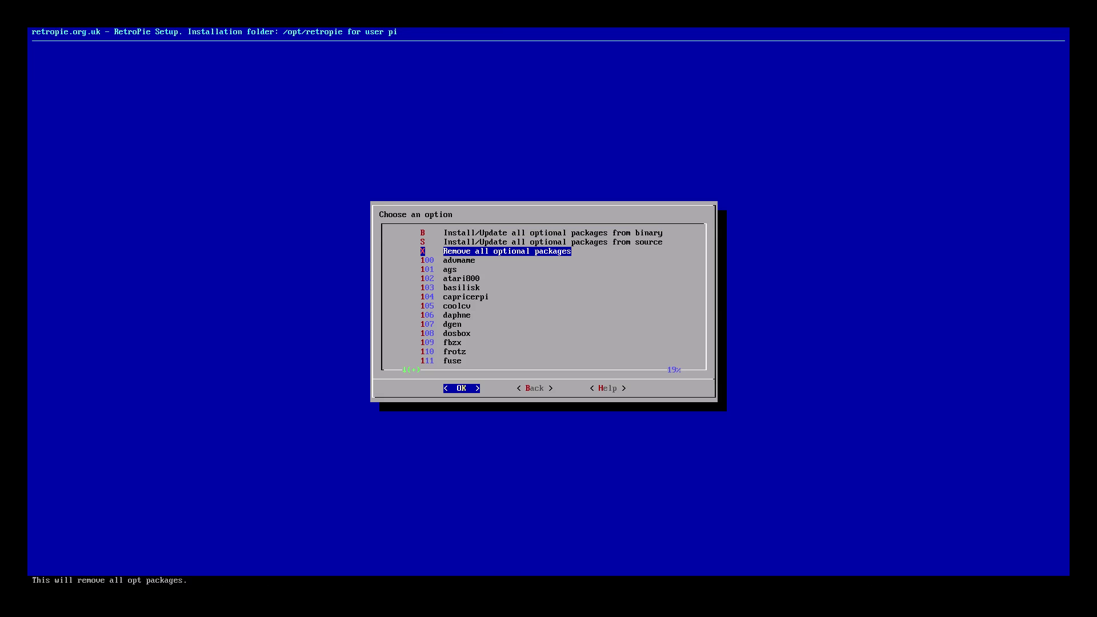
key("Up")
key("Down")
key("Down")
key("Down")
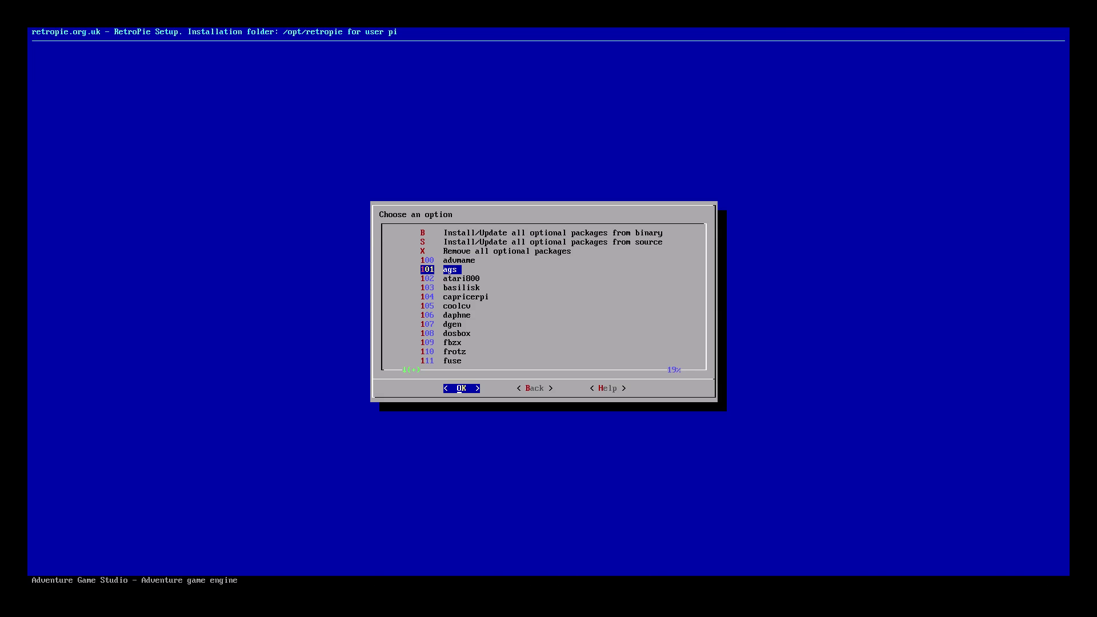
key("Down")
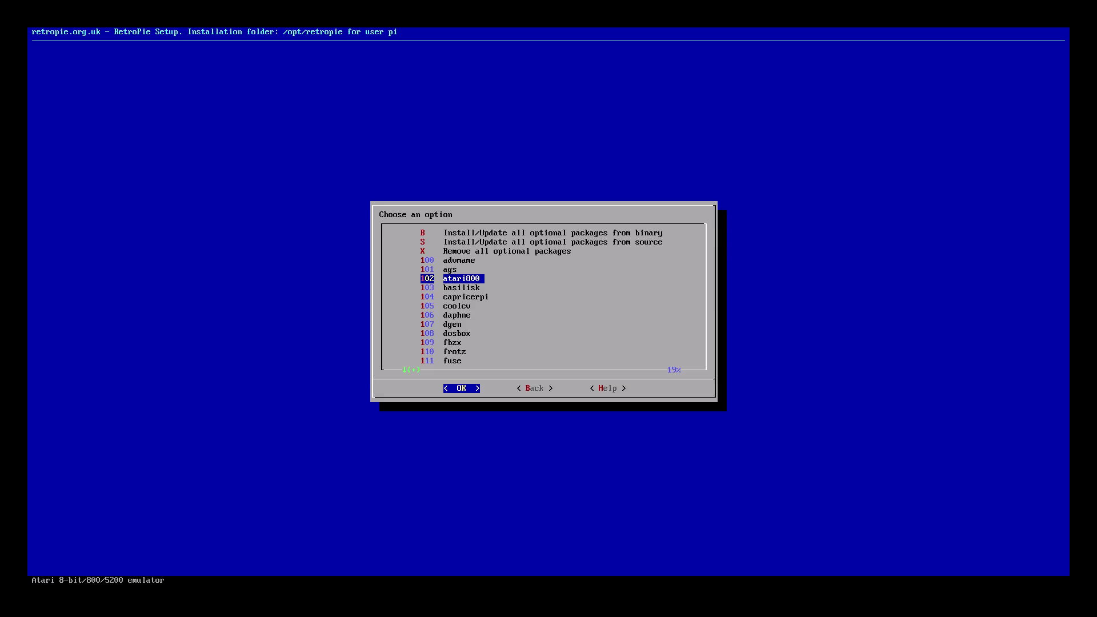
key("Return")
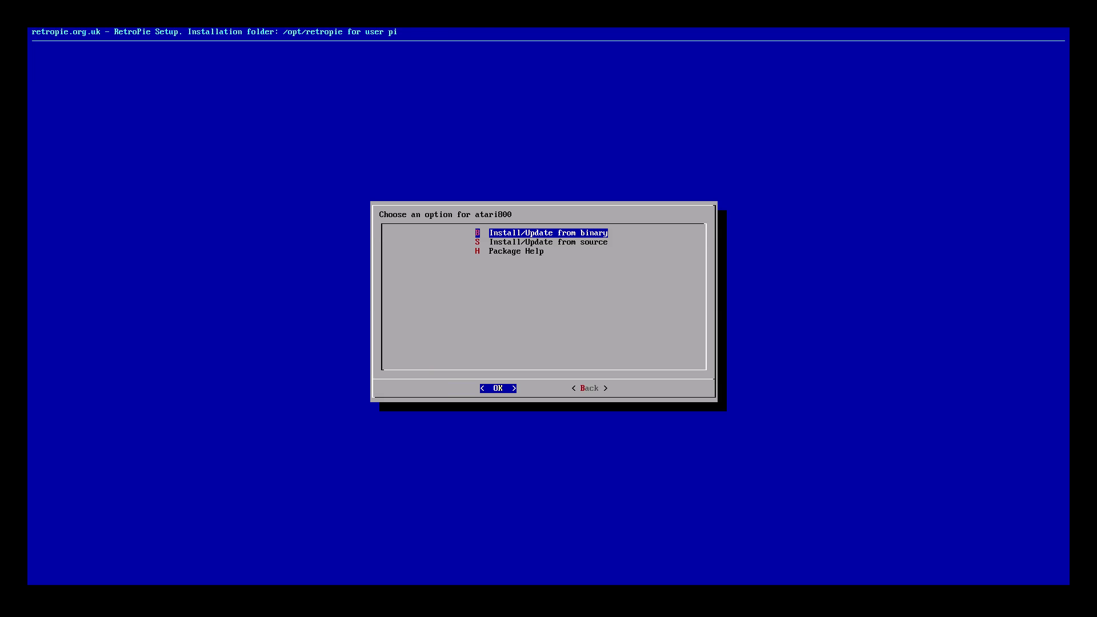
- Review the atari800 install and package help options, and return to the optional packages list
key("Down")
key("Down")
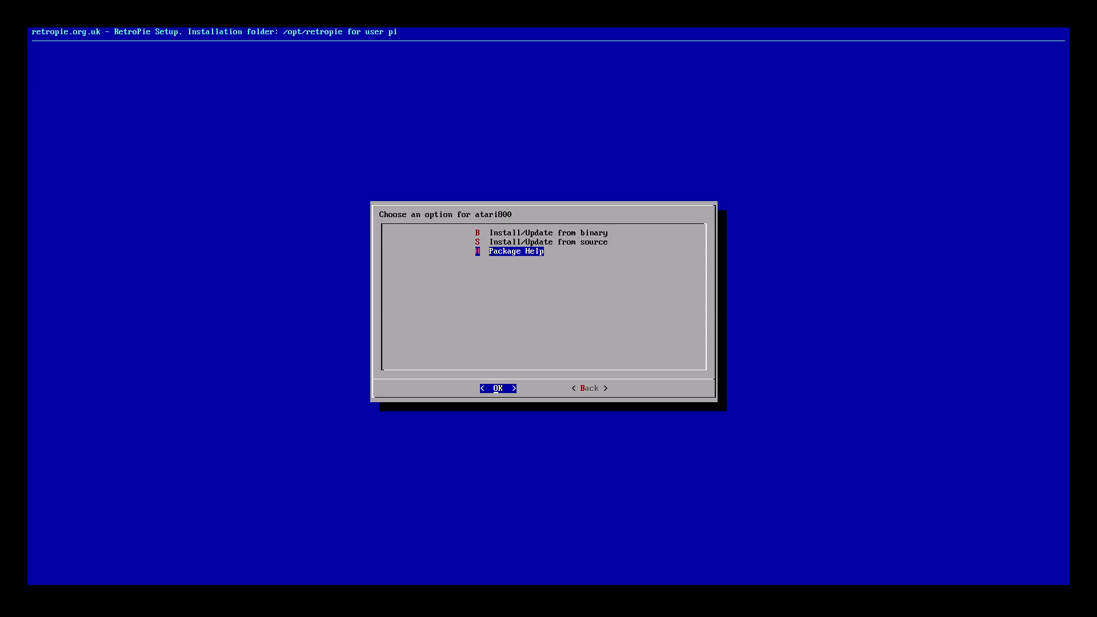
key("Up")
key("Down")
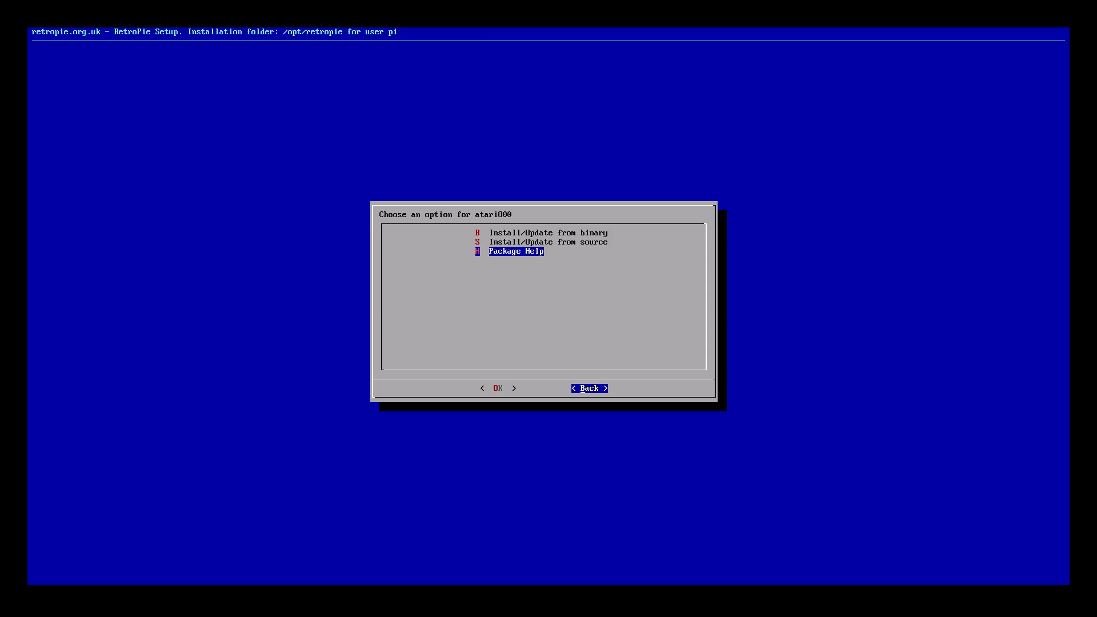
key("Left")
key("Right")
key("Return")
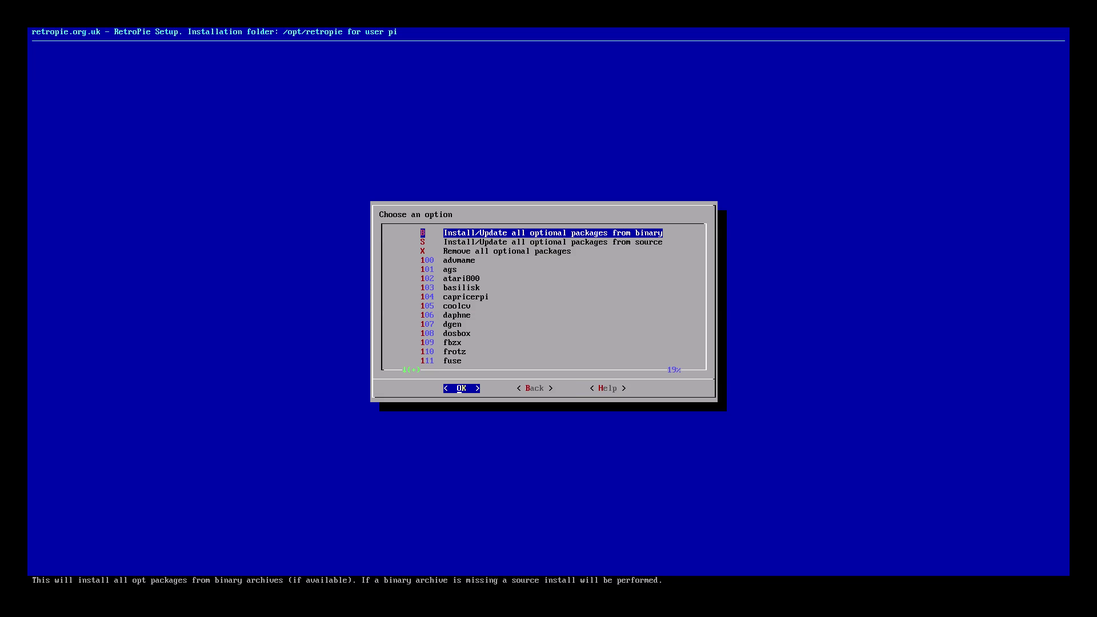
- Leave the optional packages list and open the main packages list
key("Right")
key("Return")
key("Down")
key("Down")
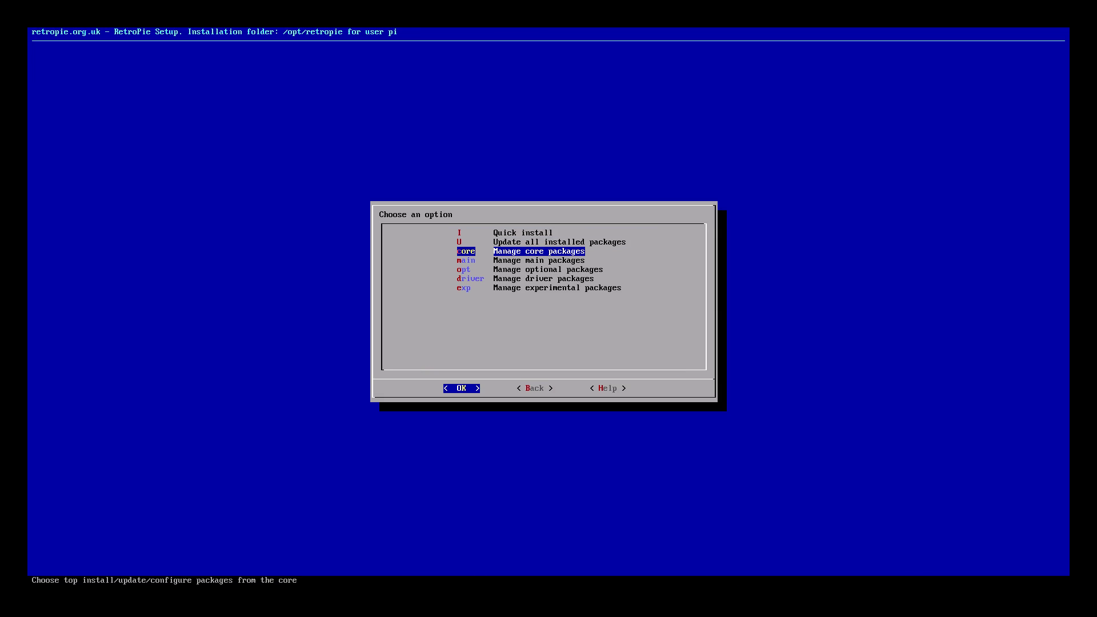
key("Down")
key("Return")
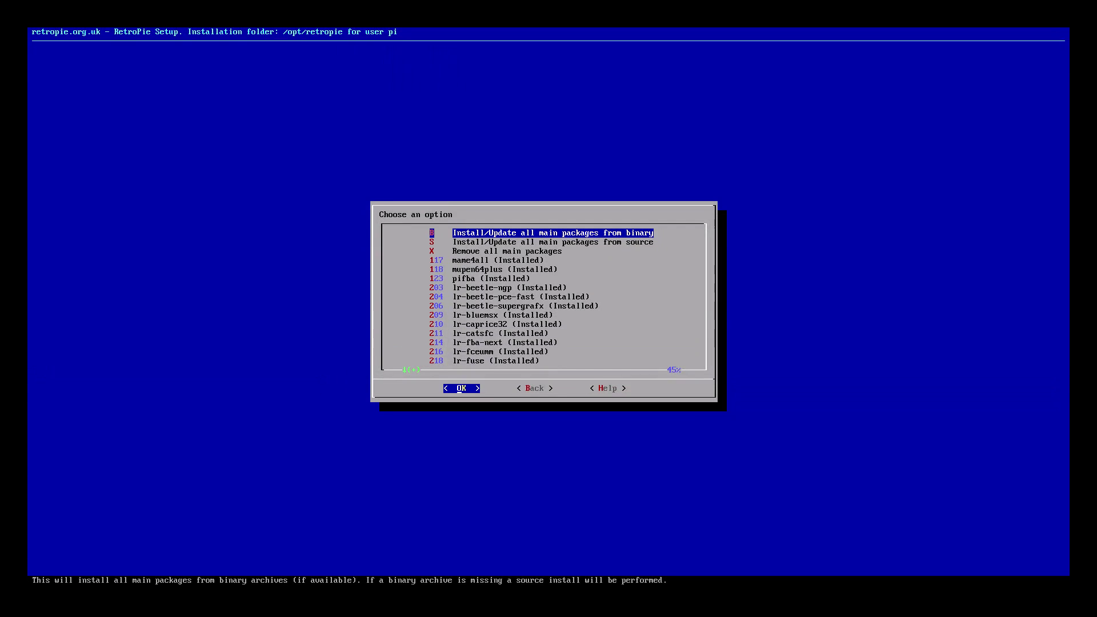
- Browse the main packages list down to the splashscreen package, and return to the package categories
key("Down")
key("Down")
key("Down")
key("Down")
key("Down")
key("Down")
key("Down")
key("Down")
key("Down")
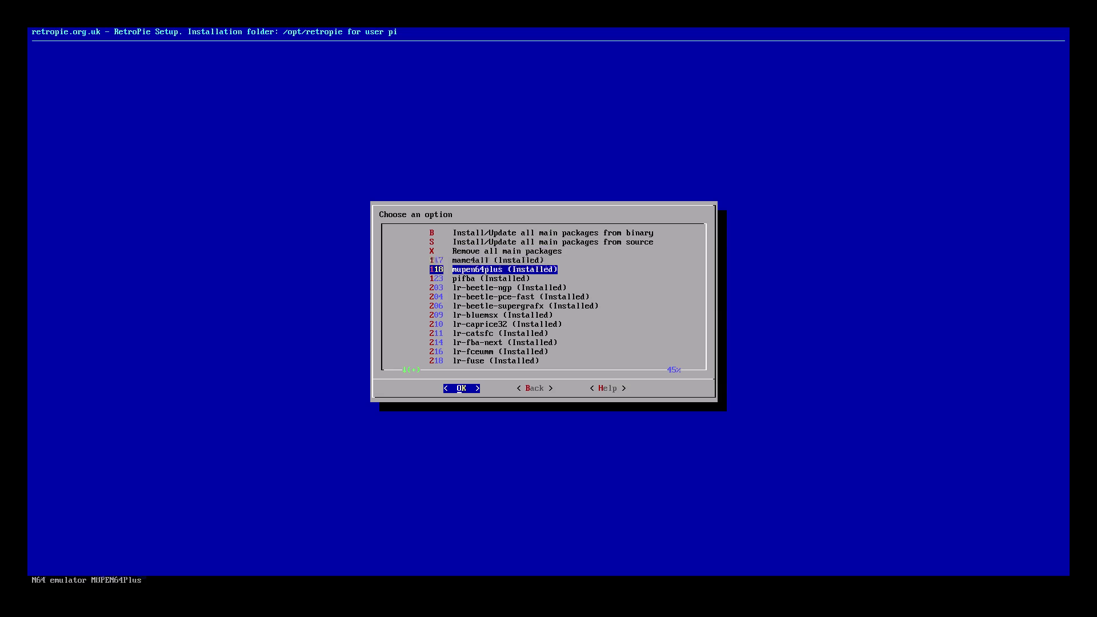
key("Down")
key("Down")
key("Down")
key("Down")
key("Down")
key("Down")
key("Down")
key("Down")
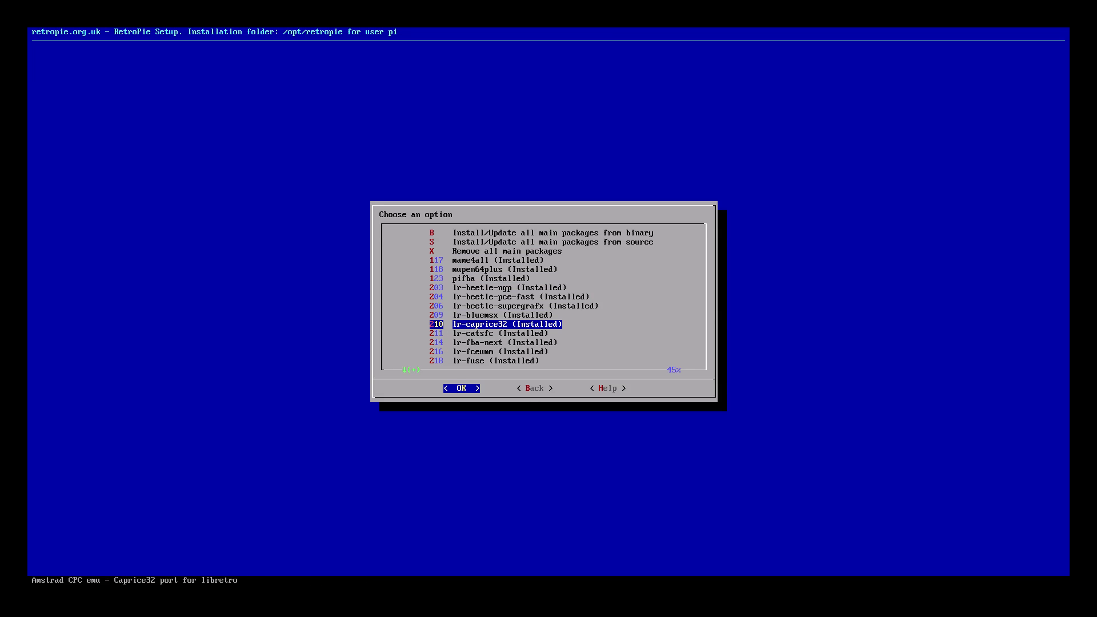
key("Down")
key("Down")
key("Down")
key("Down")
key("Down")
key("Down")
key("Down")
key("Down")
key("Down")
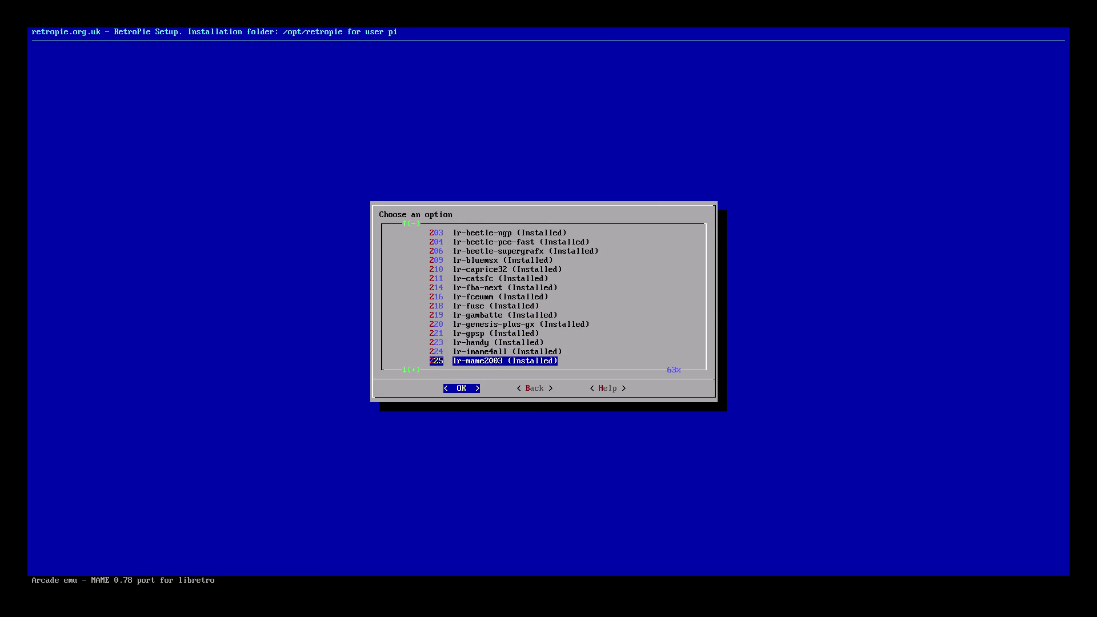
key("Down")
key("Down")
key("Down")
key("Down")
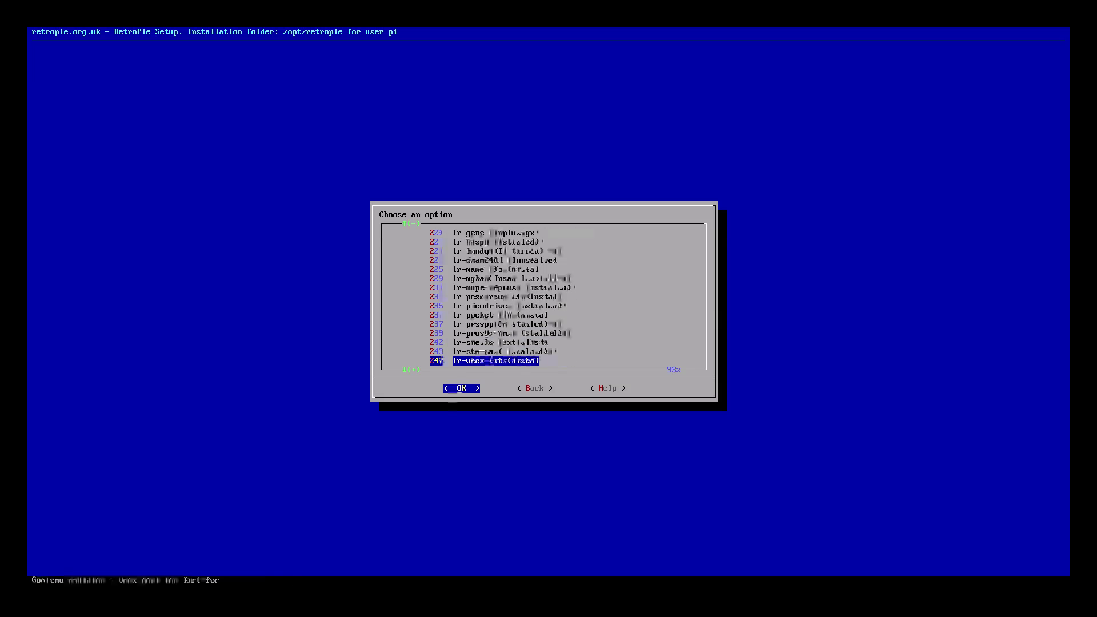
key("Right")
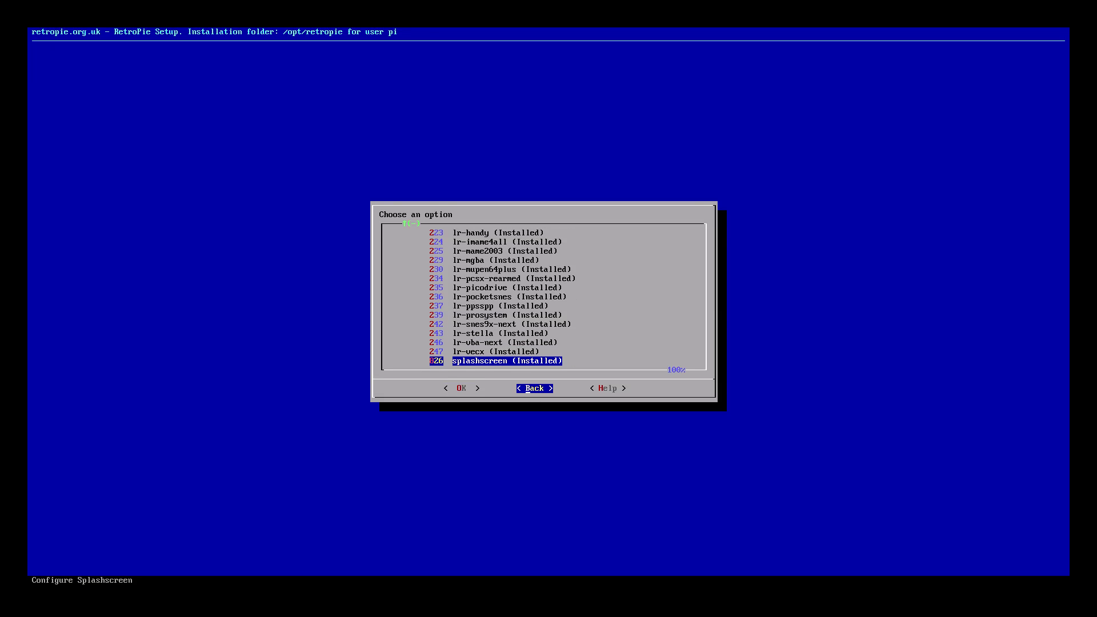
key("Return")
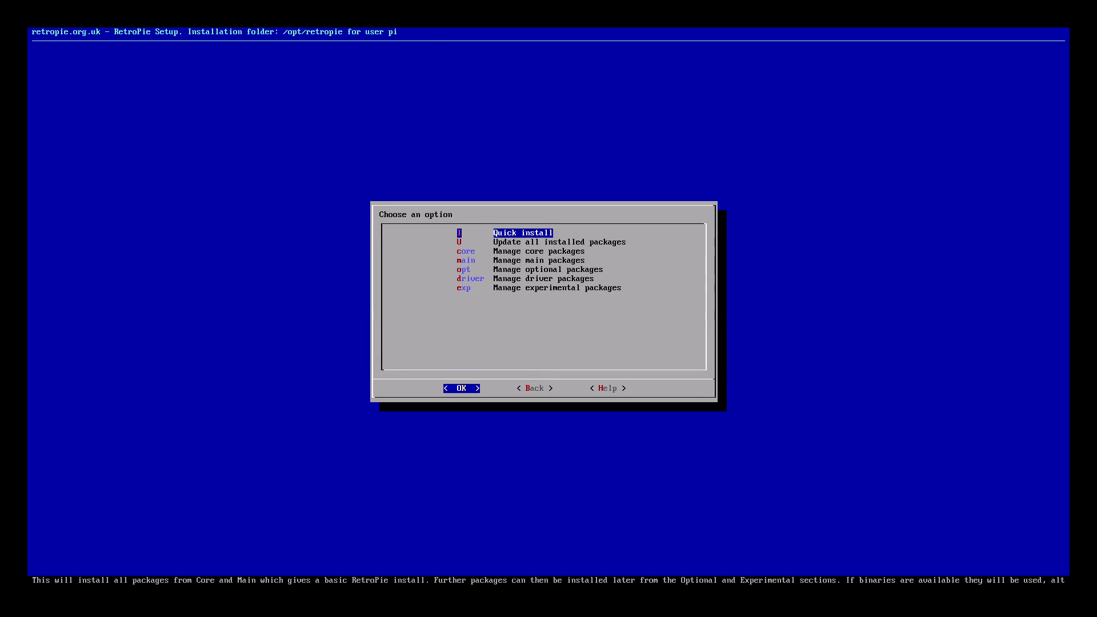
- Go back to the script's main menu, re-enter package management and open the main packages list
key("Right")
key("Return")
key("Down")
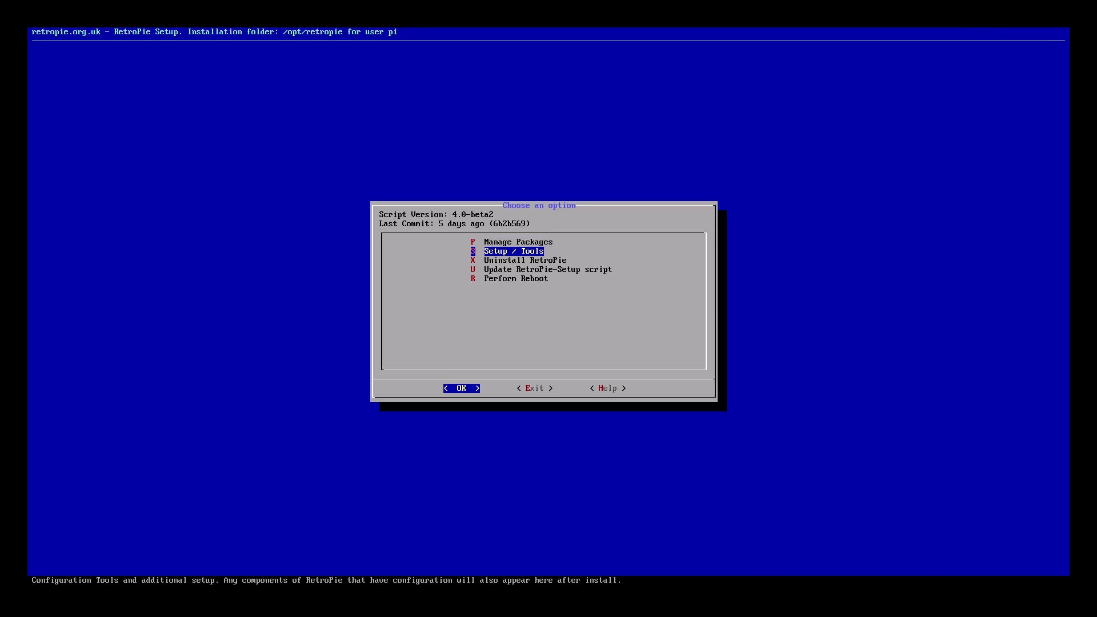
key("Up")
key("Return")
key("Down")
key("Down")
key("Down")
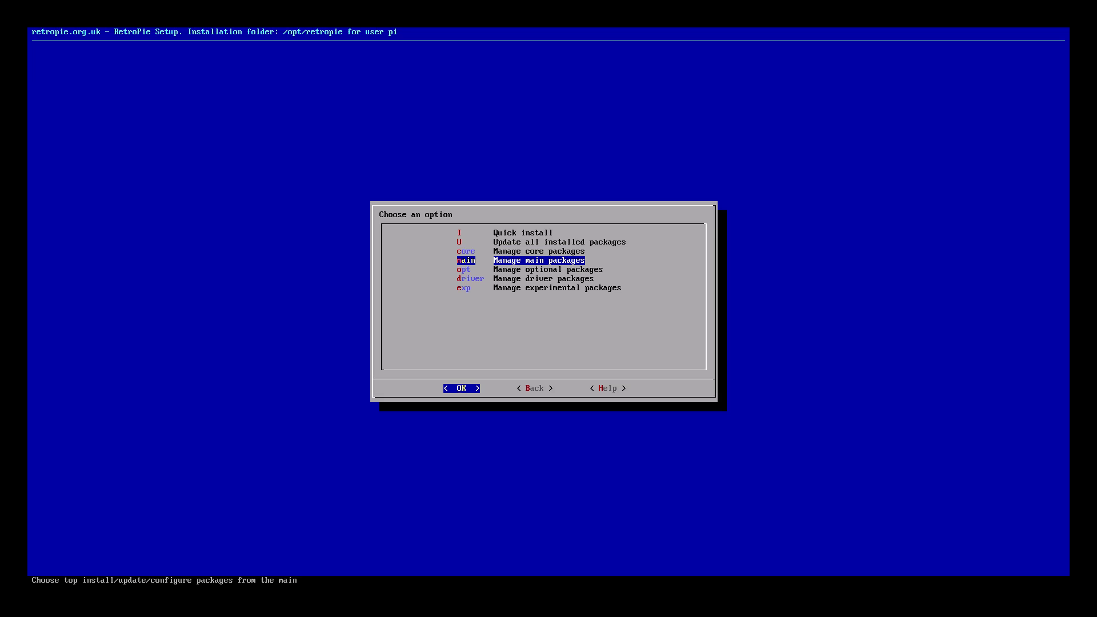
key("Return")
- Open the package options for splashscreen, the final entry among the main packages
key("Down")
key("Down")
key("Down")
key("Down")
key("Down")
key("Down")
key("Down")
key("Down")
key("Down")
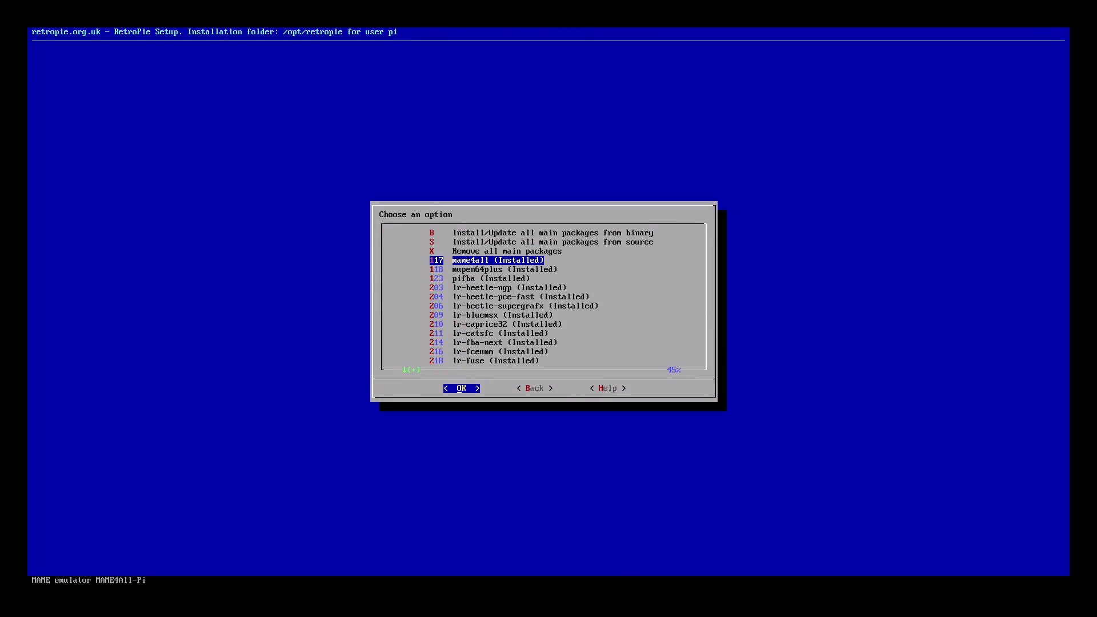
key("Down")
key("Down")
key("Down")
key("Down")
key("Down")
key("Down")
key("Down")
key("Down")
key("Down")
key("Down")
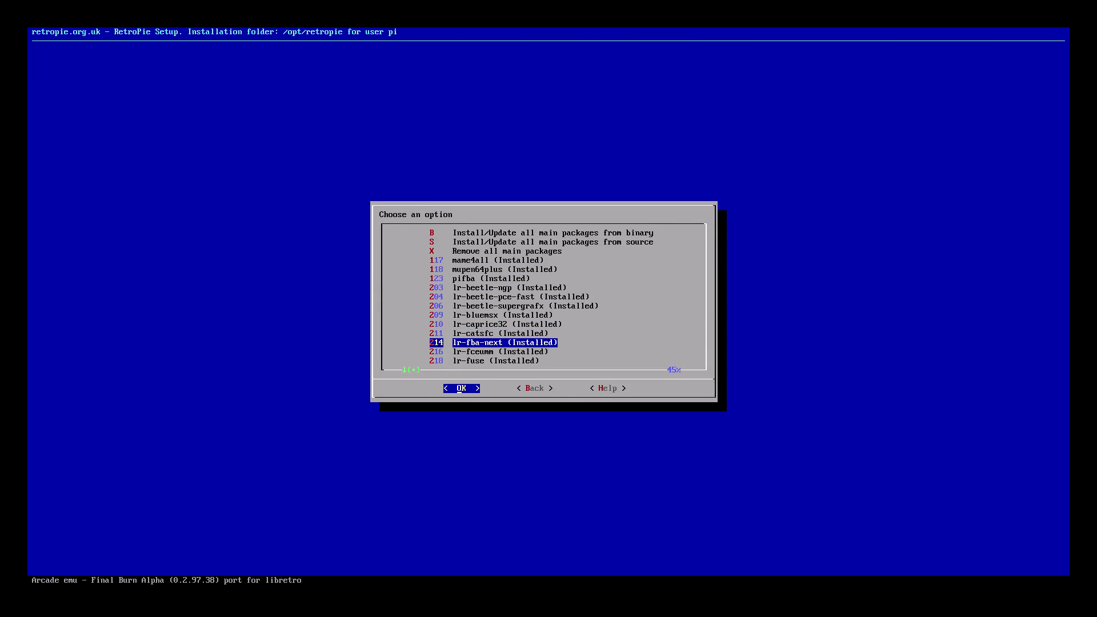
key("Down")
key("Down")
key("Down")
key("Down")
key("Down")
key("Down")
key("Down")
key("Down")
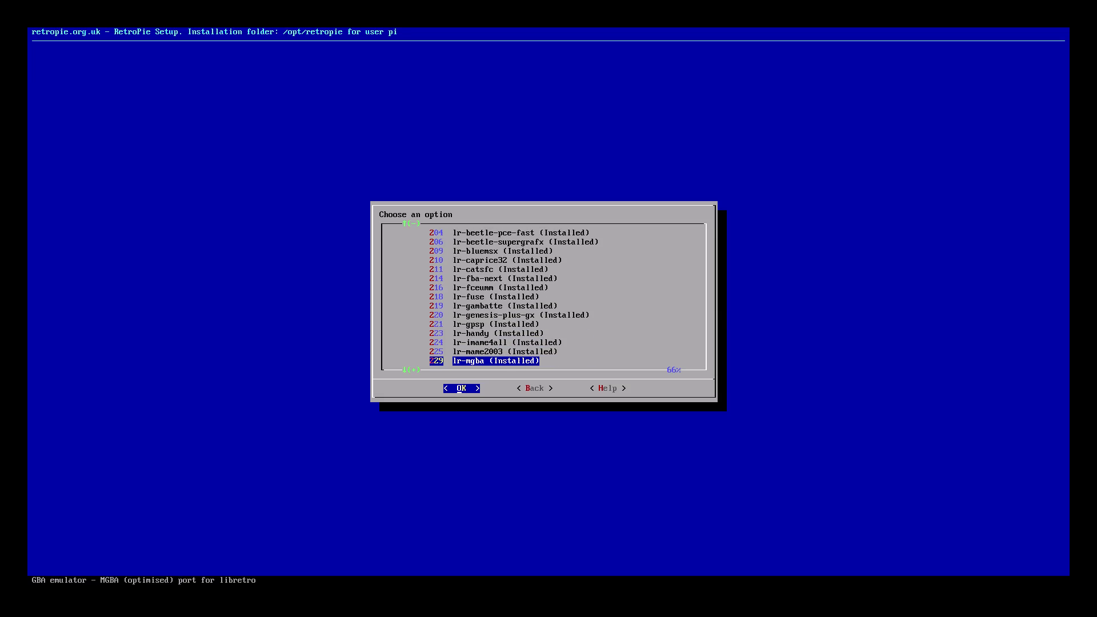
key("Down")
key("Down")
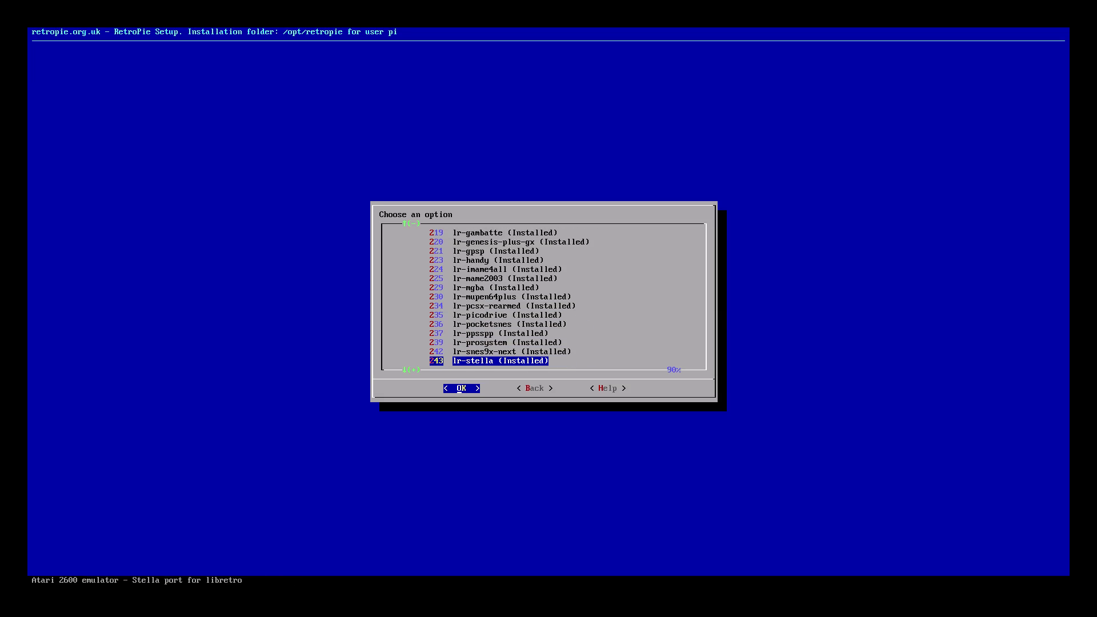
key("Down")
key("Down")
key("Down")
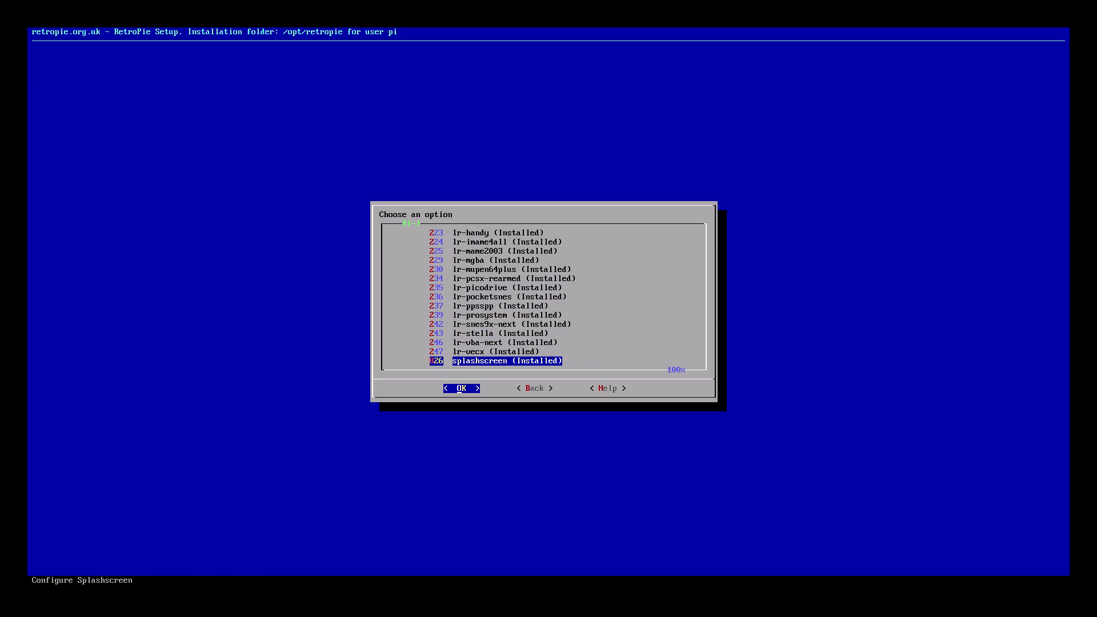
key("Return")
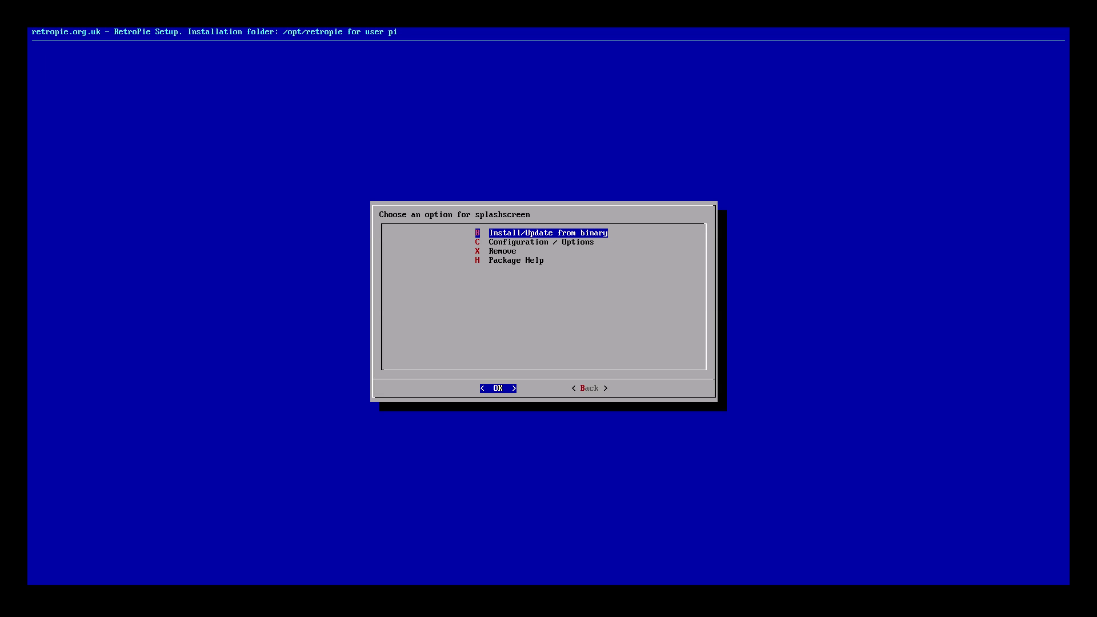
- Review the splashscreen install, configuration and remove options, and return to the package categories
key("Down")
key("Up")
key("Down")
key("Down")
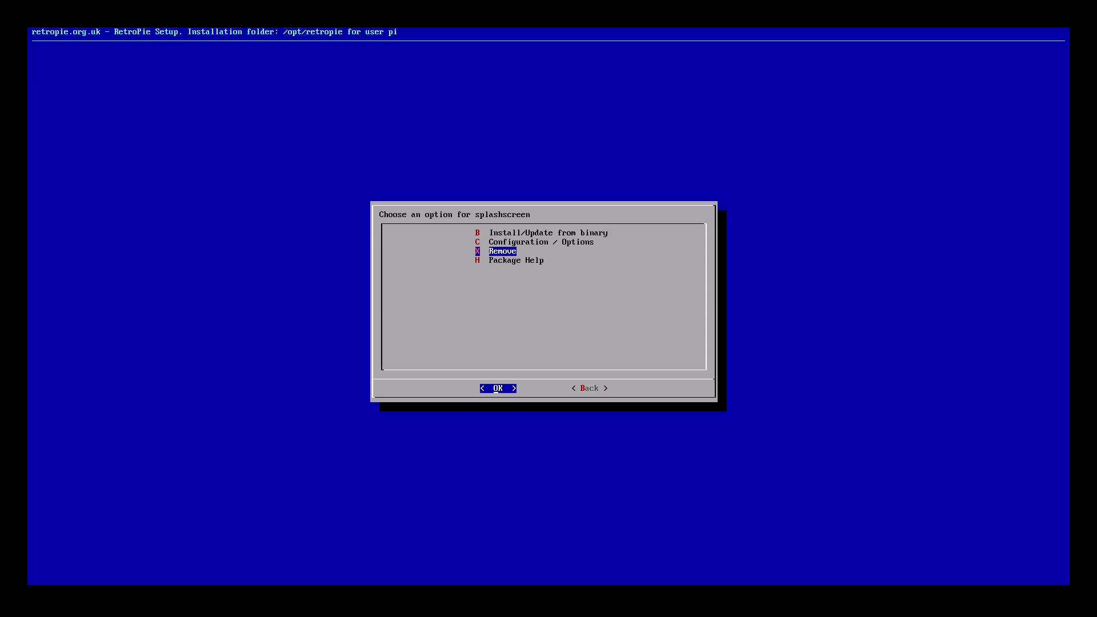
key("Up")
key("Up")
key("Down")
key("Down")
key("Up")
key("Up")
key("Down")
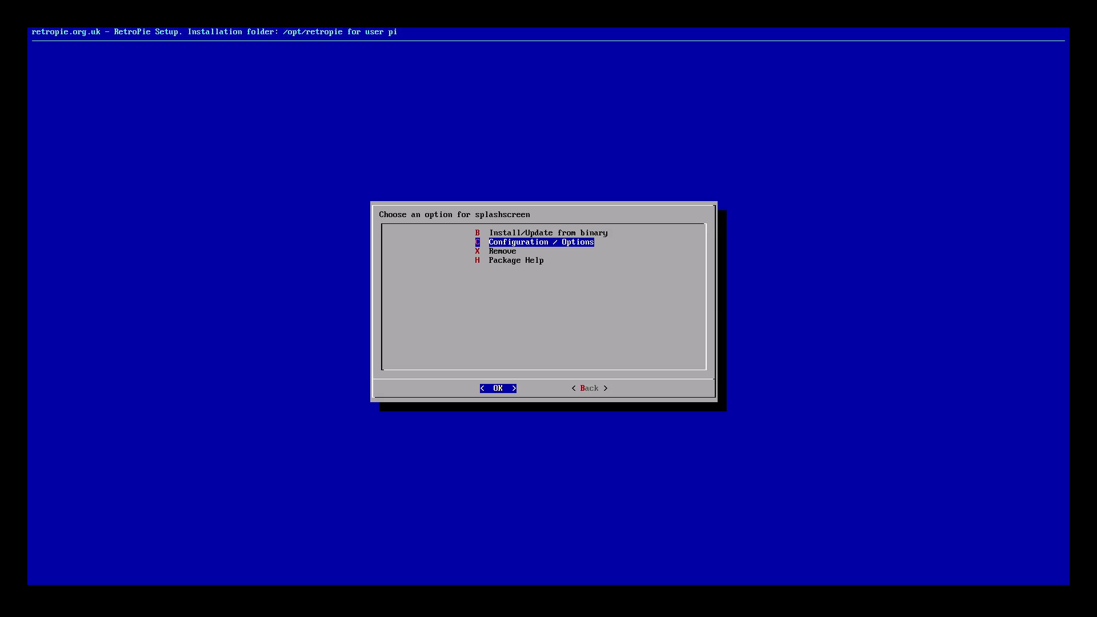
key("Right")
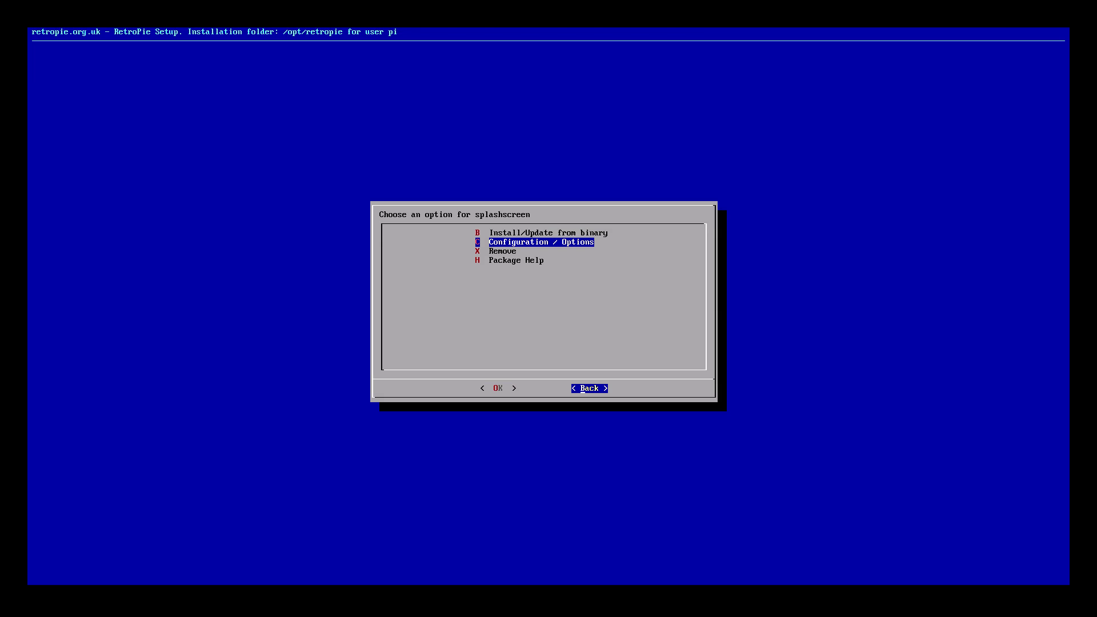
key("Return")
key("Right")
key("Return")
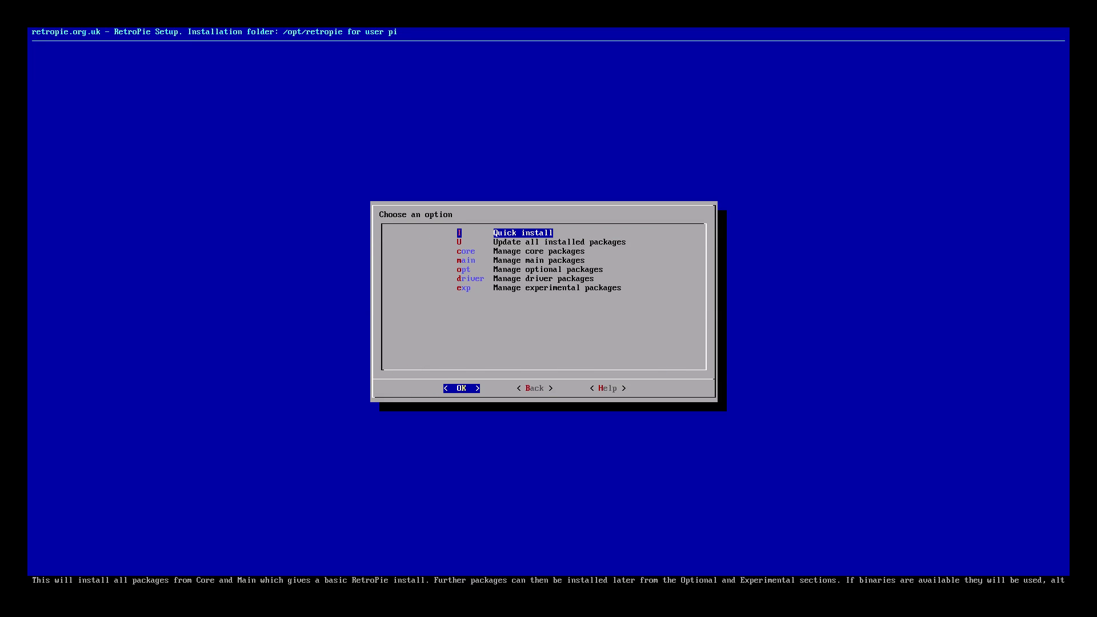
- Open the driver packages list and highlight the gamecondriver package
key("Down")
key("Down")
key("Down")
key("Down")
key("Down")
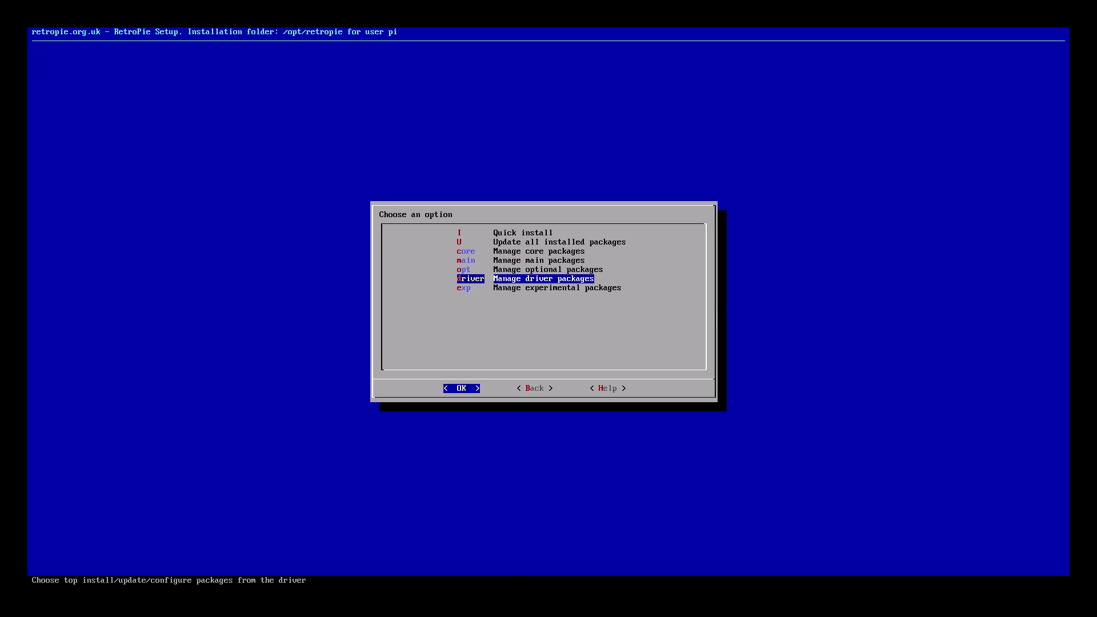
key("Return")
key("Down")
key("Down")
key("Down")
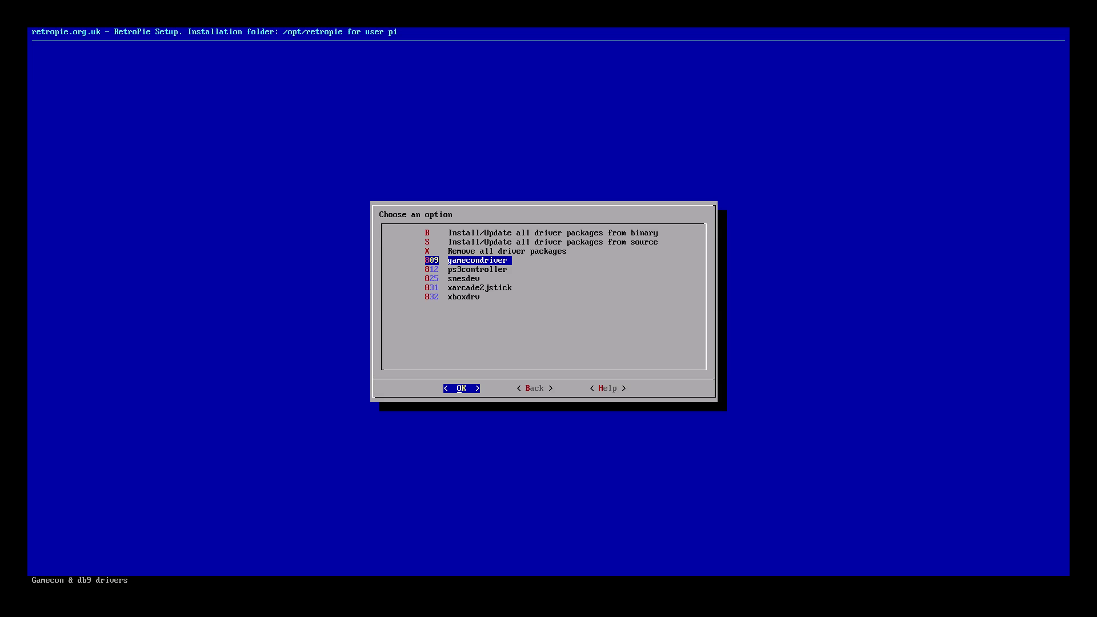
- Look through the driver packages from gamecondriver to xboxdrv, reading each one's description
key("Down")
key("Up")
key("Down")
key("Down")
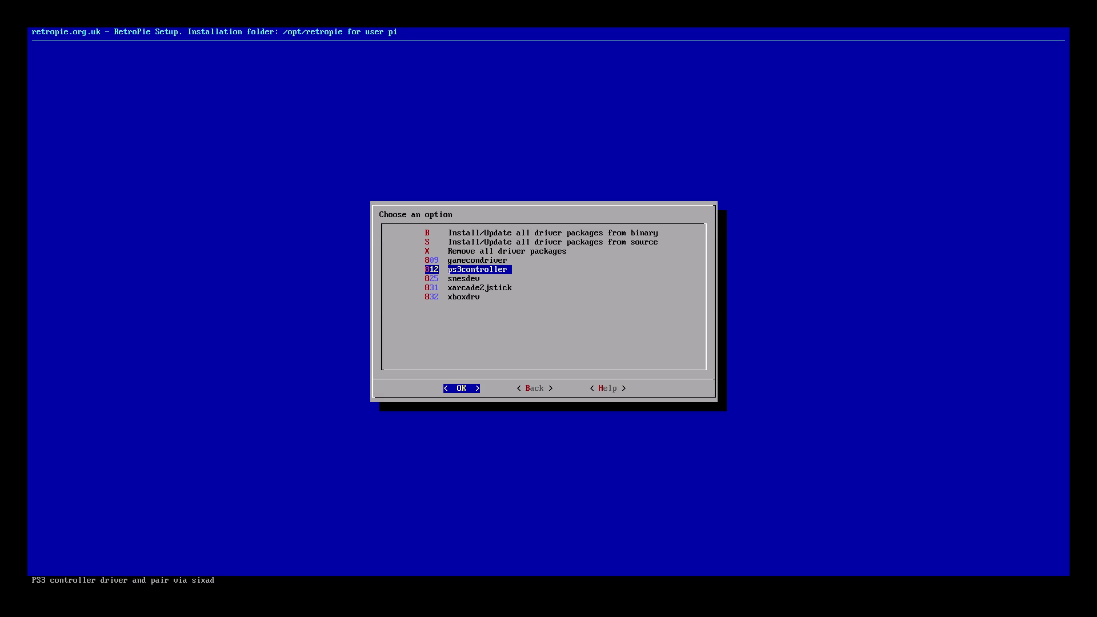
key("Down")
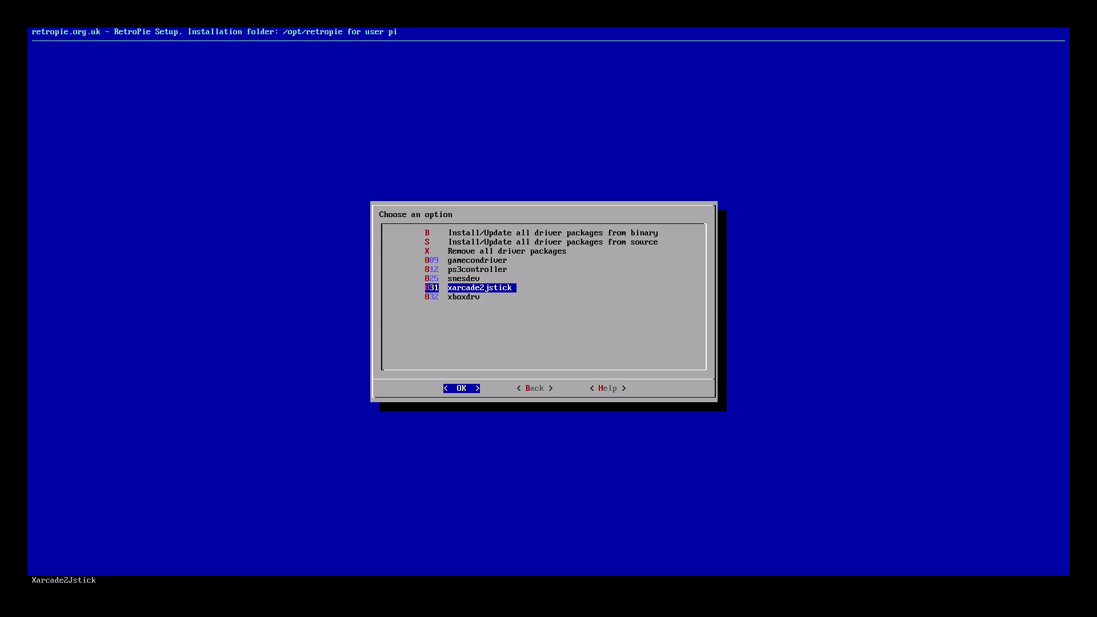
key("Down")
- Return to the package categories and open the experimental packages list
key("Left")
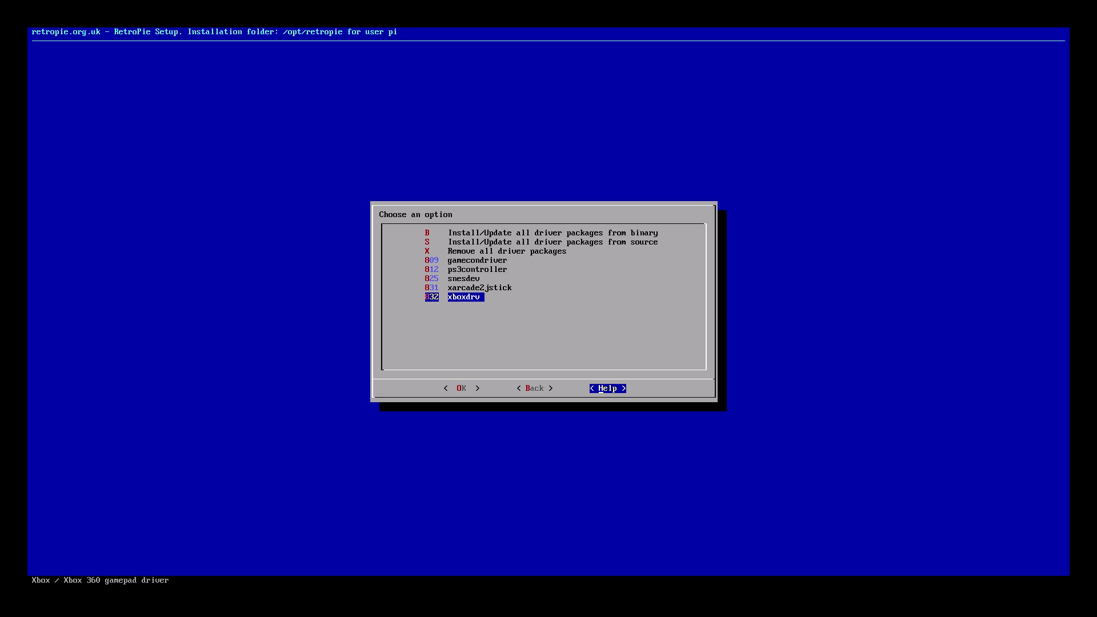
key("Left")
key("Return")
key("Down")
key("Down")
key("Down")
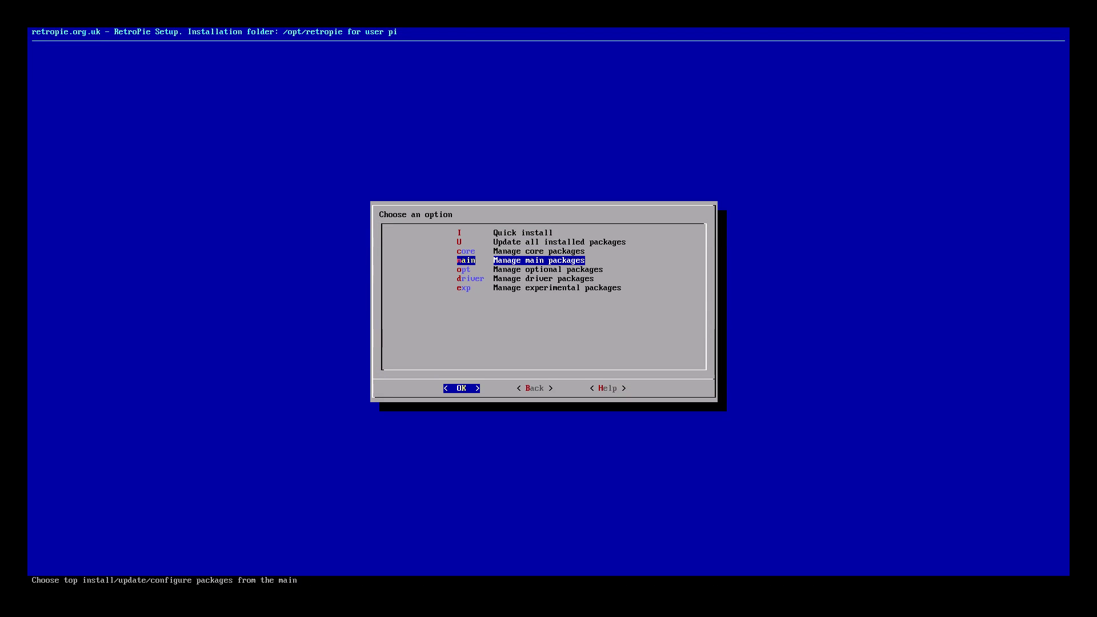
key("Down")
key("Down")
key("Down")
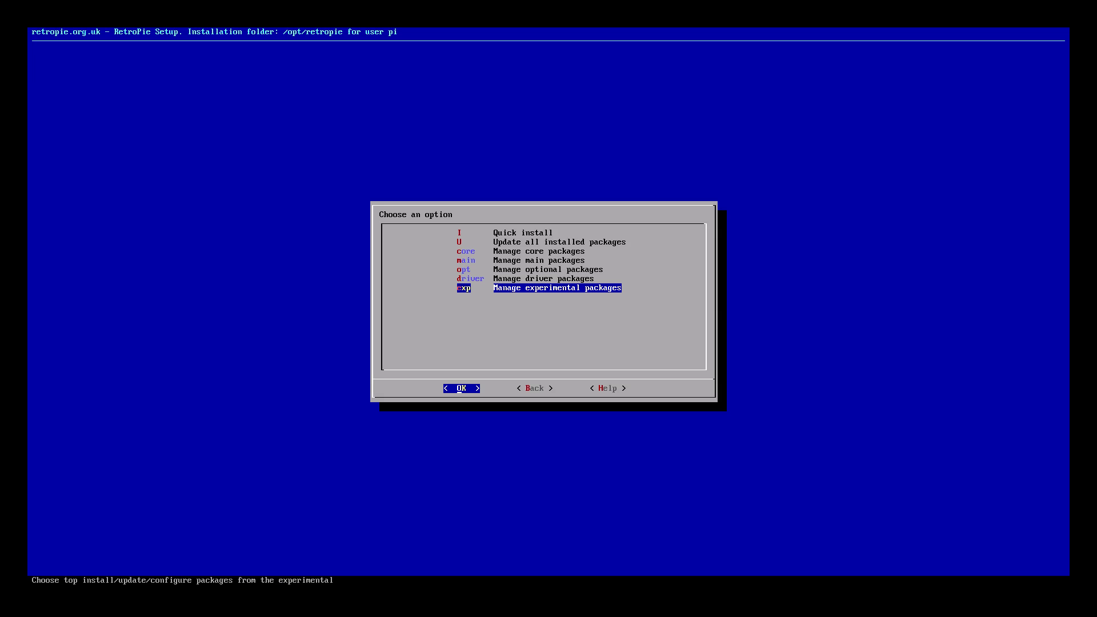
key("Return")
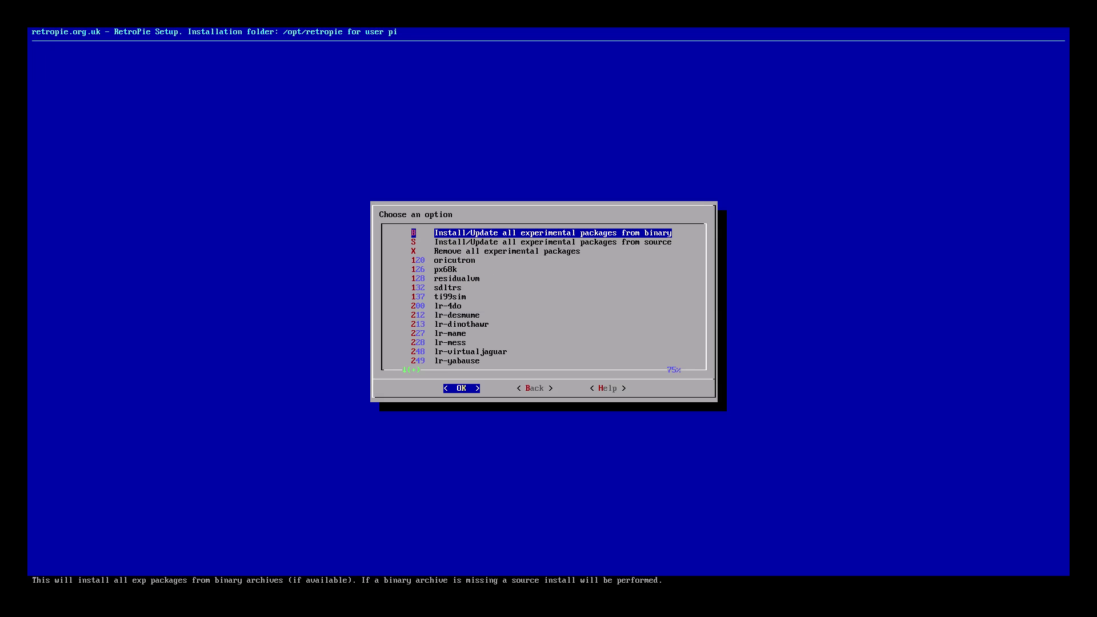
- Examine the bulk install and remove options and the experimental packages from oricutron to lr-virtualjaguar
key("Down")
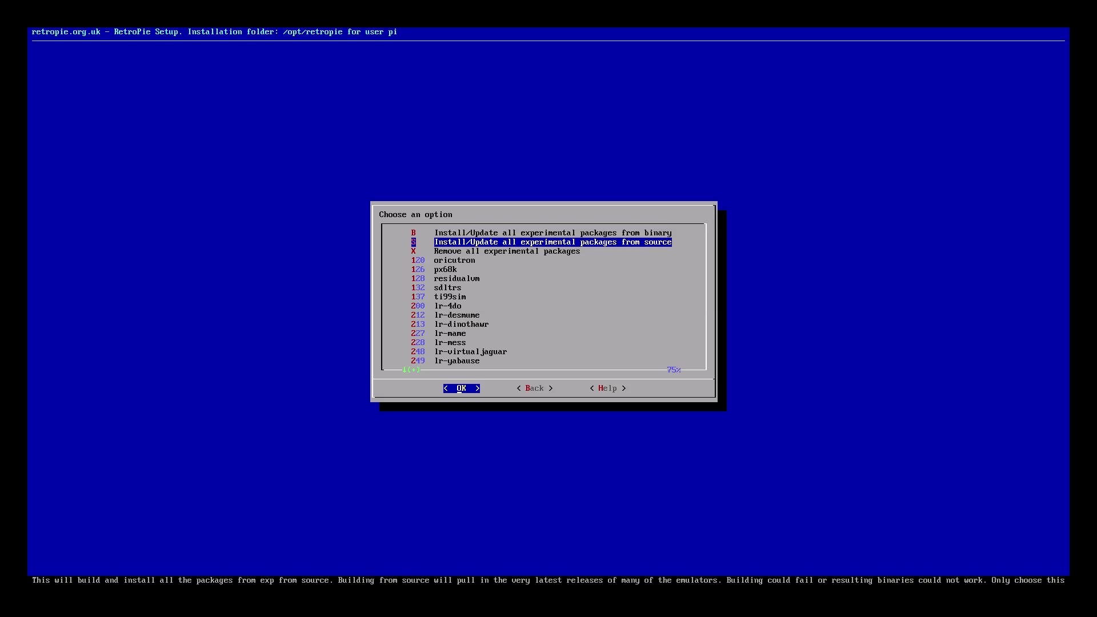
key("Down")
key("Down")
key("Down")
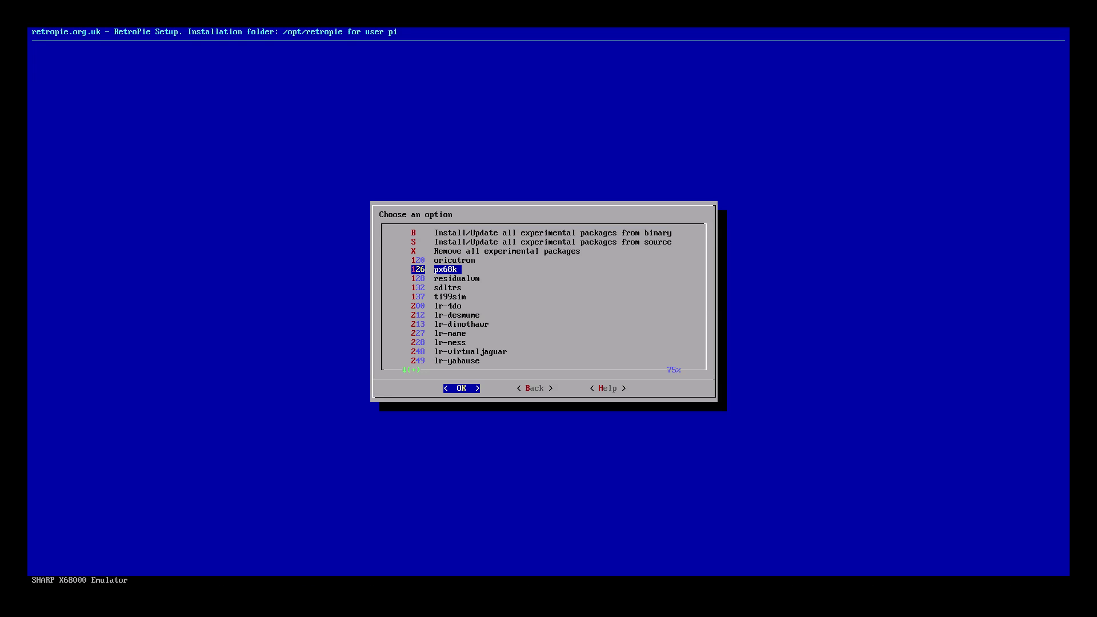
key("Down")
key("Down")
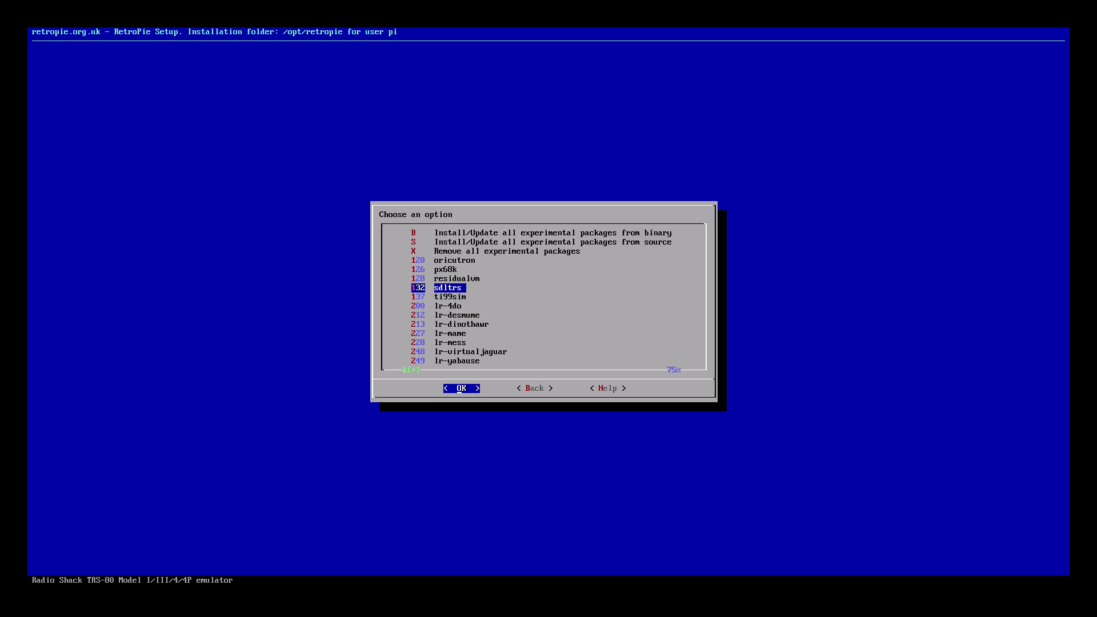
key("Down")
key("Down")
key("Down")
key("Down")
key("Down")
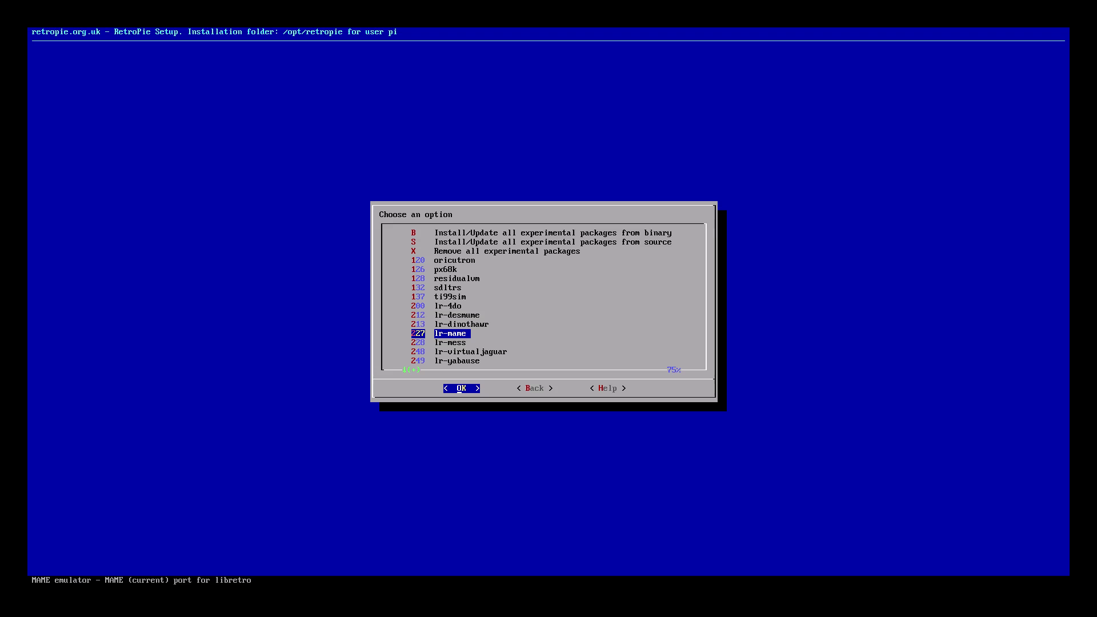
key("Down")
key("Down")
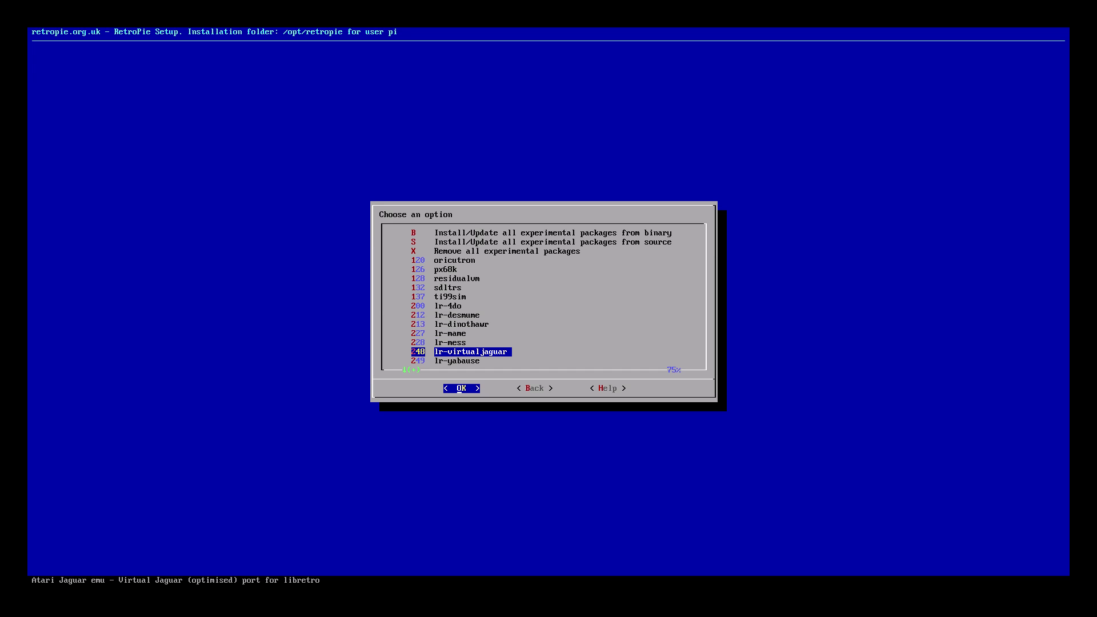
- Revisit the lr-desmume description and continue through the experimental packages to minecraft
key("Up")
key("Up")
key("Up")
key("Up")
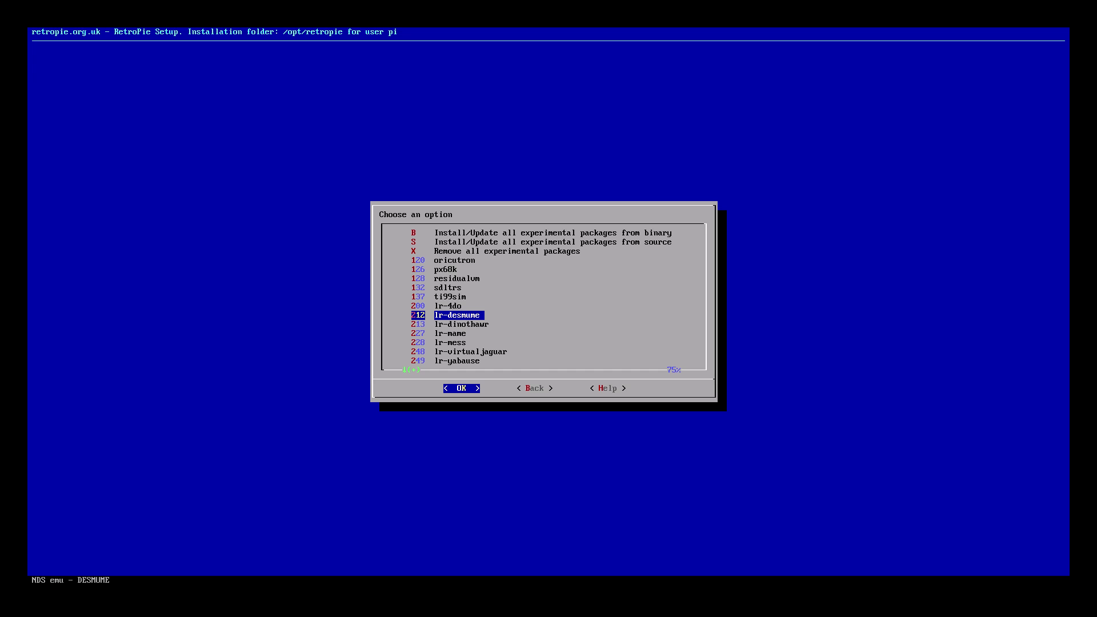
key("Down")
key("Down")
key("Down")
key("Down")
key("Down")
key("Down")
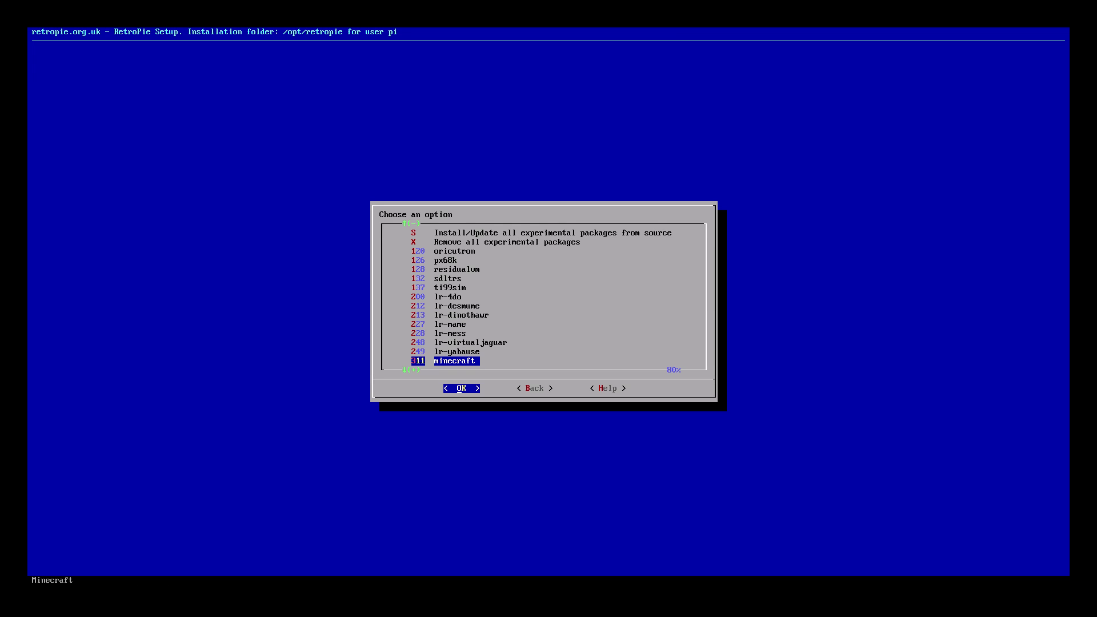
- Examine the remaining experimental packages from minecraft to virtualgamepad, including limelight and mobilegamepad
key("Down")
key("Up")
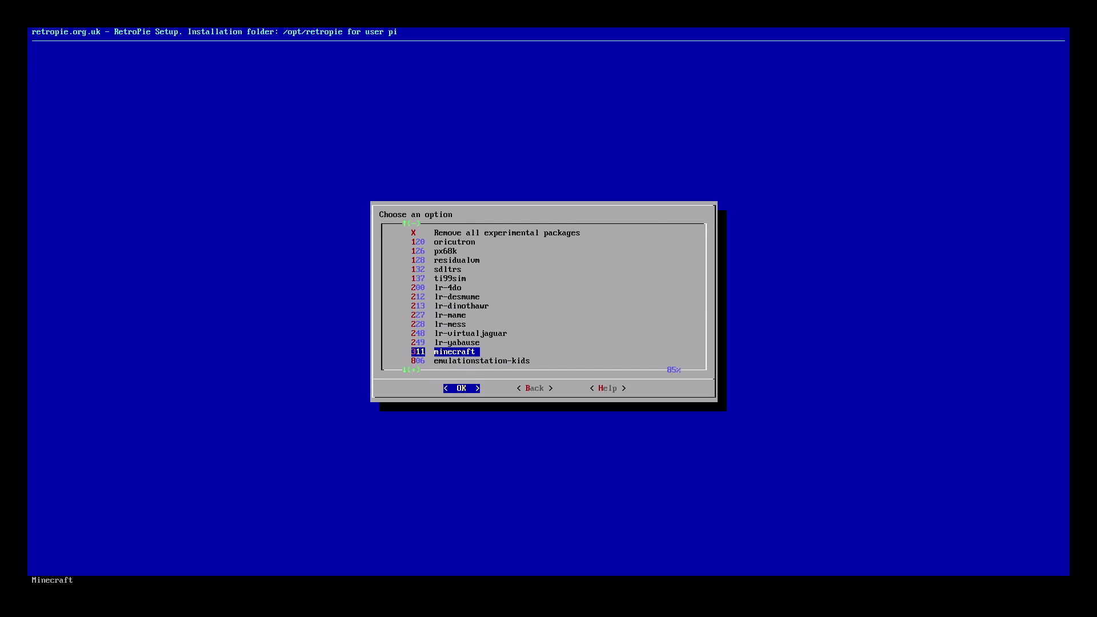
key("Down")
key("Down")
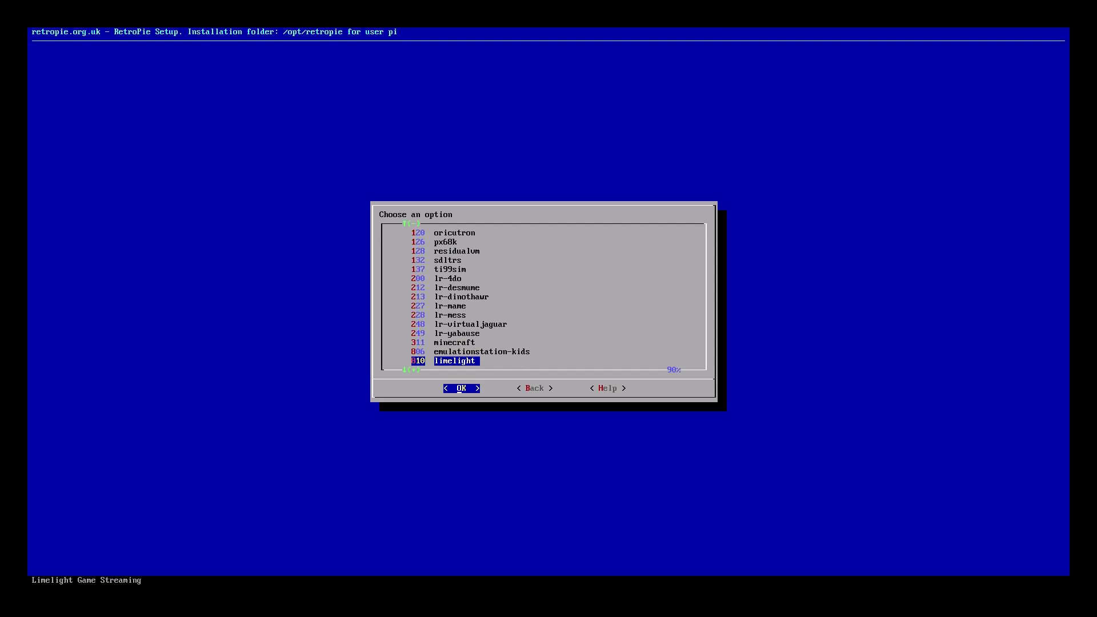
key("Down")
key("Down")
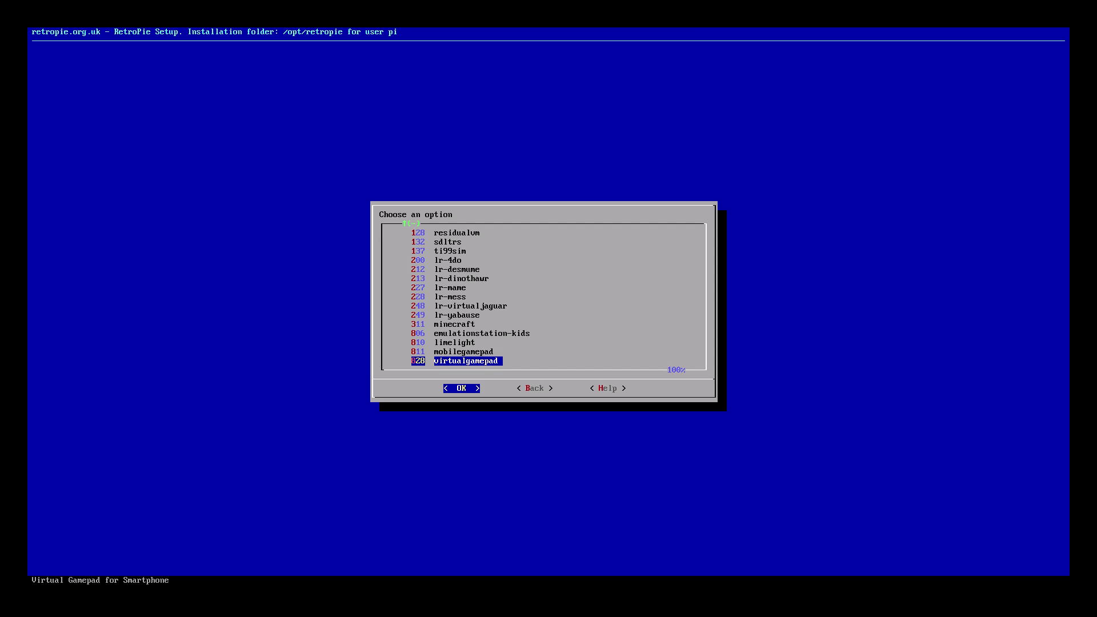
key("Up")
key("Down")
- Leave package management and open the list of configuration tools
key("Right")
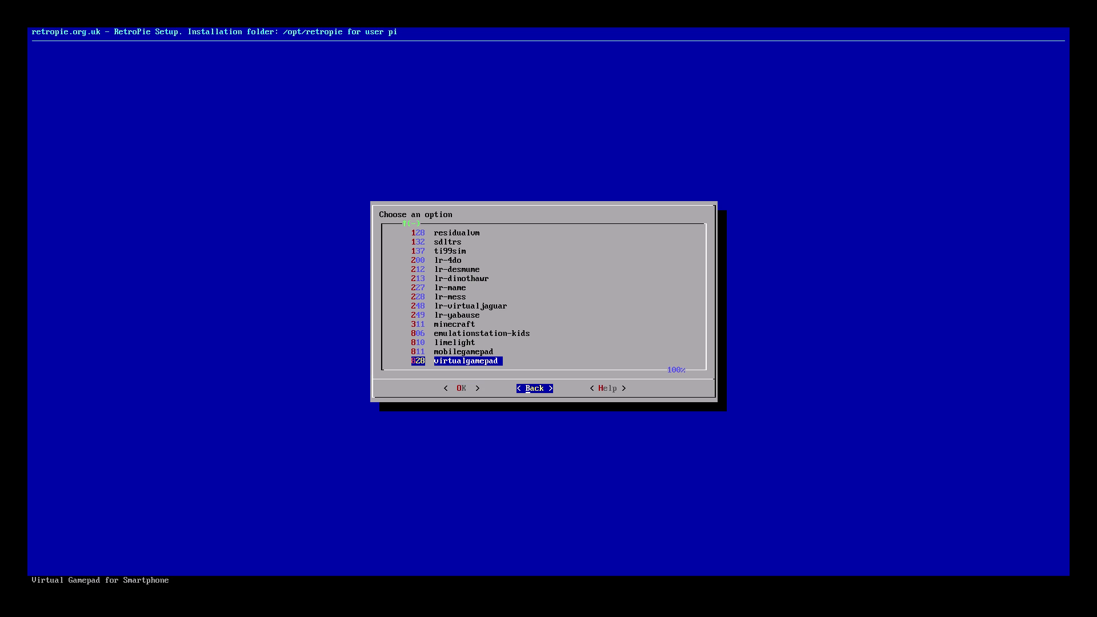
key("Return")
key("Right")
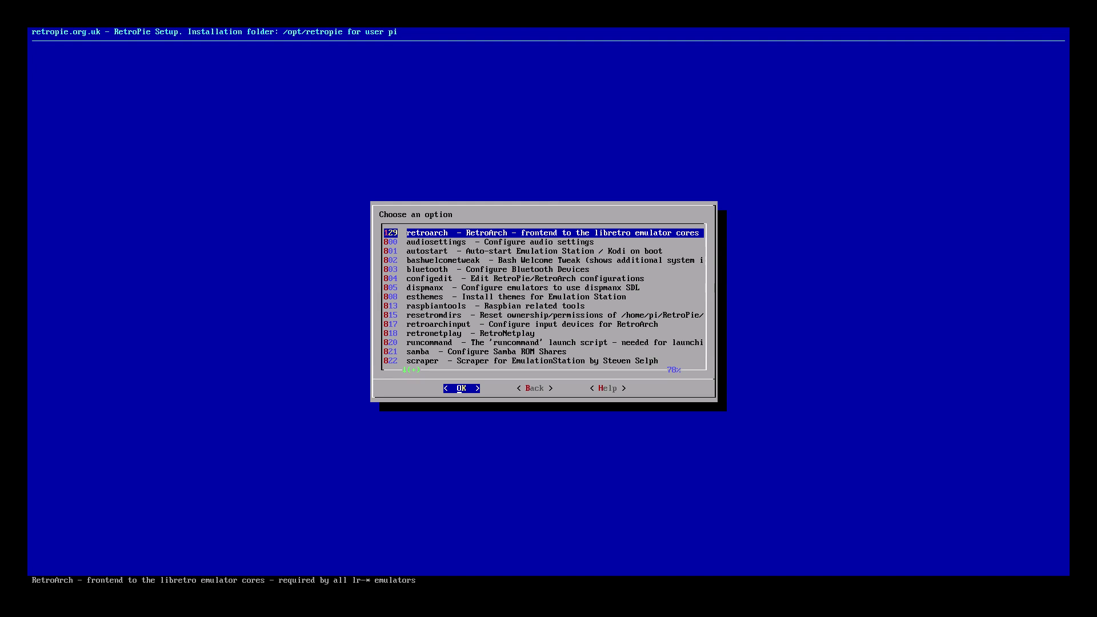
- Examine the configuration tools from retroarch and audiosettings to scraper and splashscreen
key("Down")
key("Down")
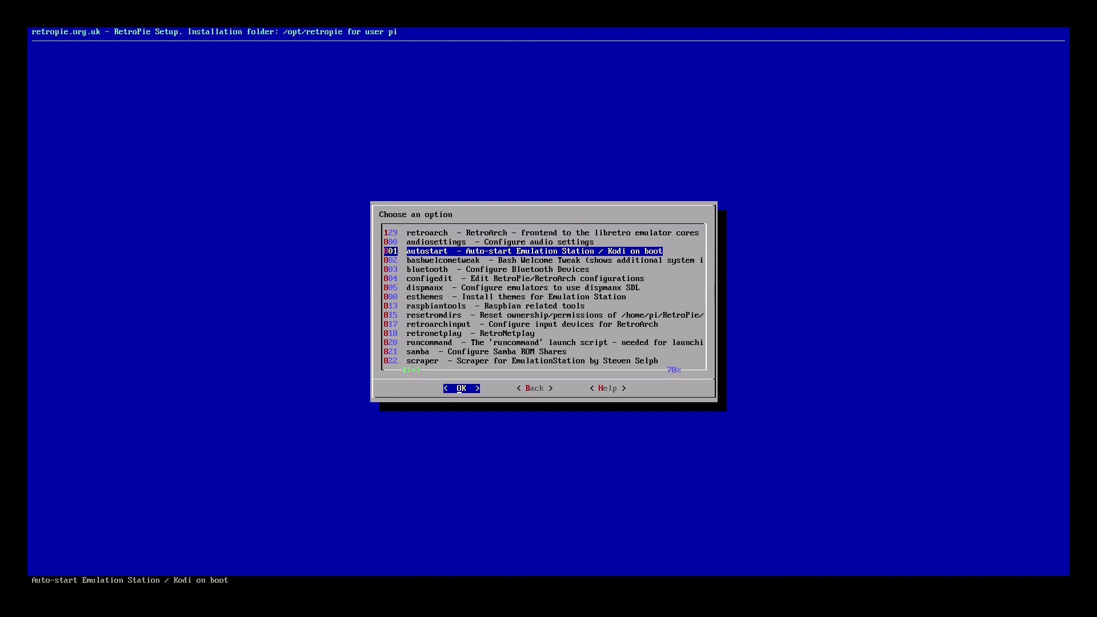
key("Down")
key("Down")
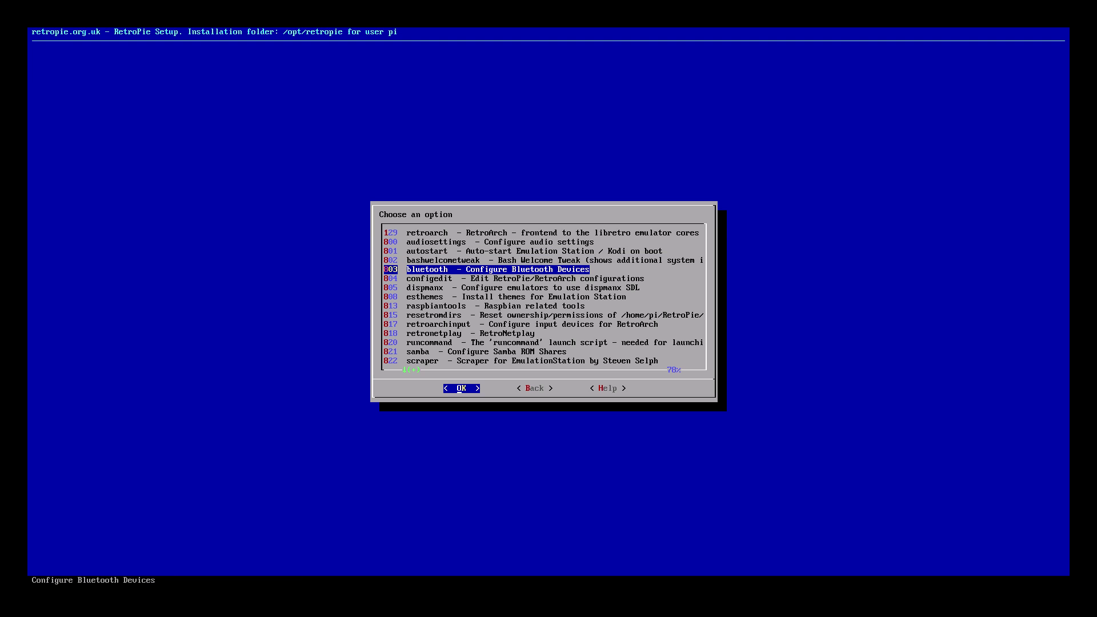
key("Down")
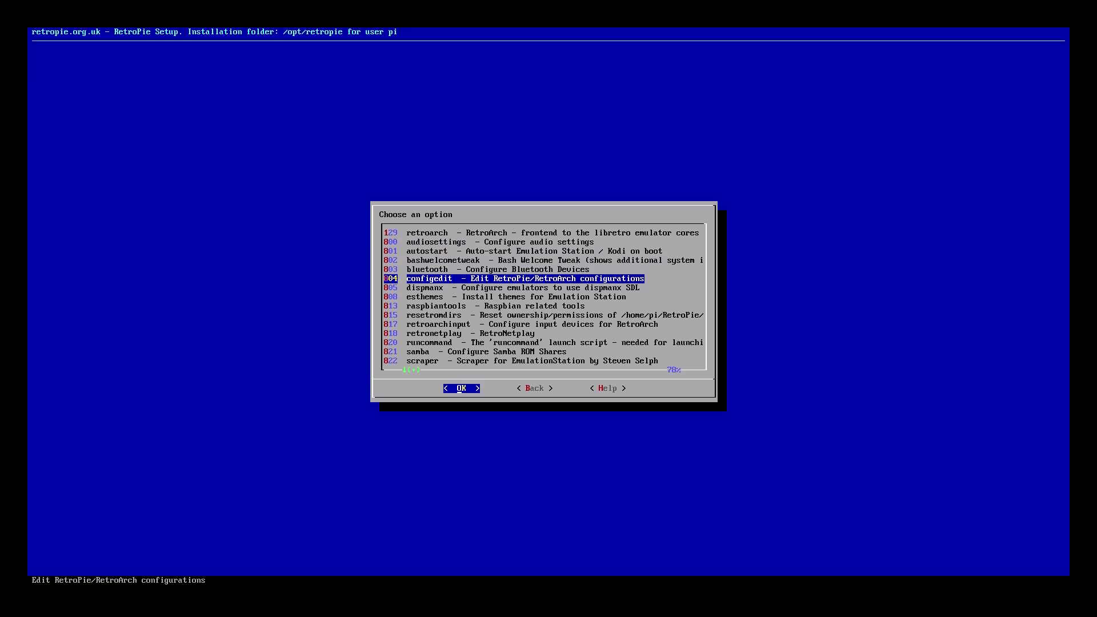
key("Down")
key("Down")
key("Down")
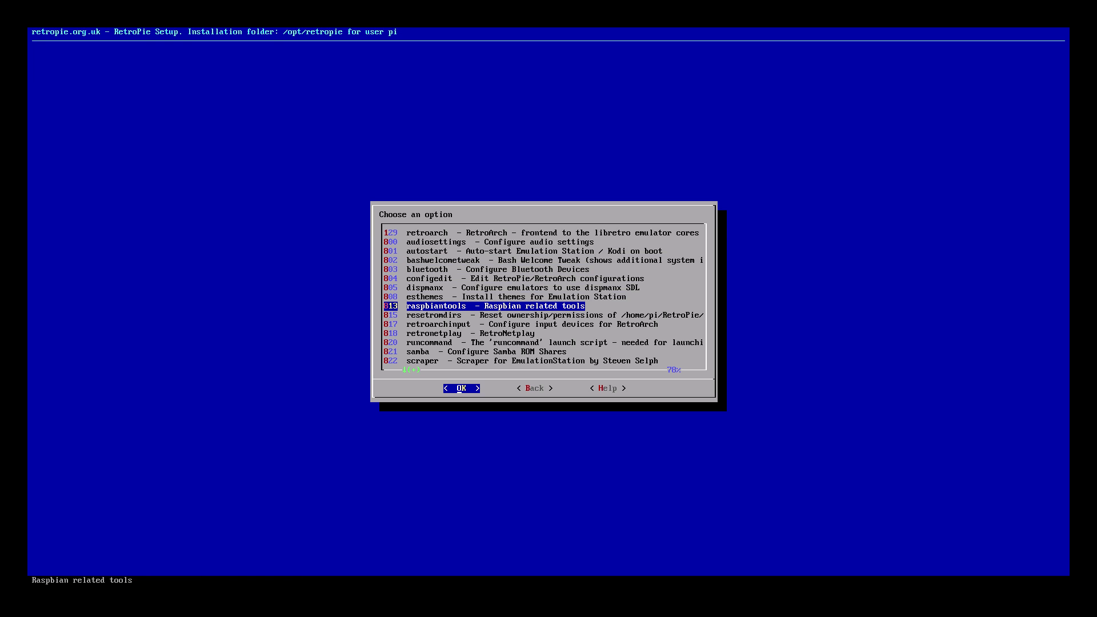
key("Down")
key("Down")
key("Down")
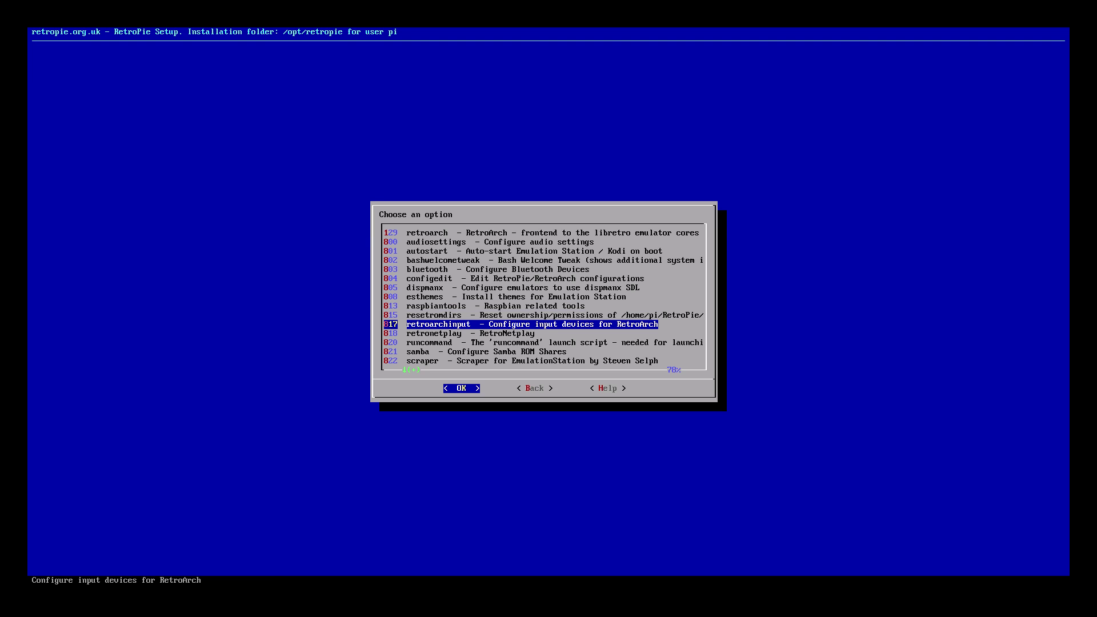
key("Down")
key("Down")
key("Down")
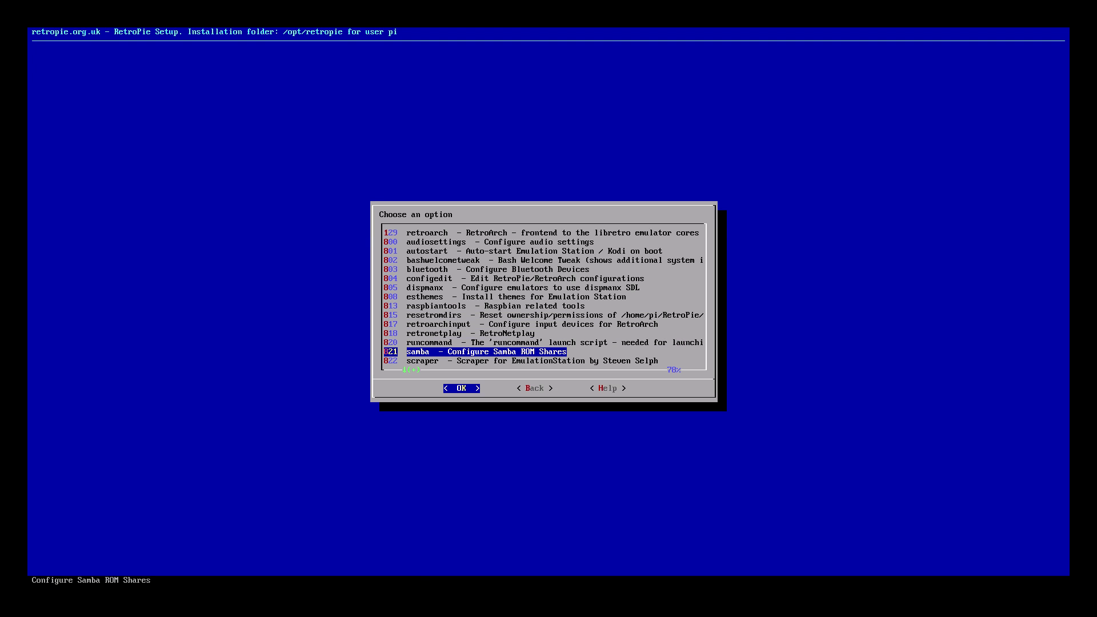
key("Down")
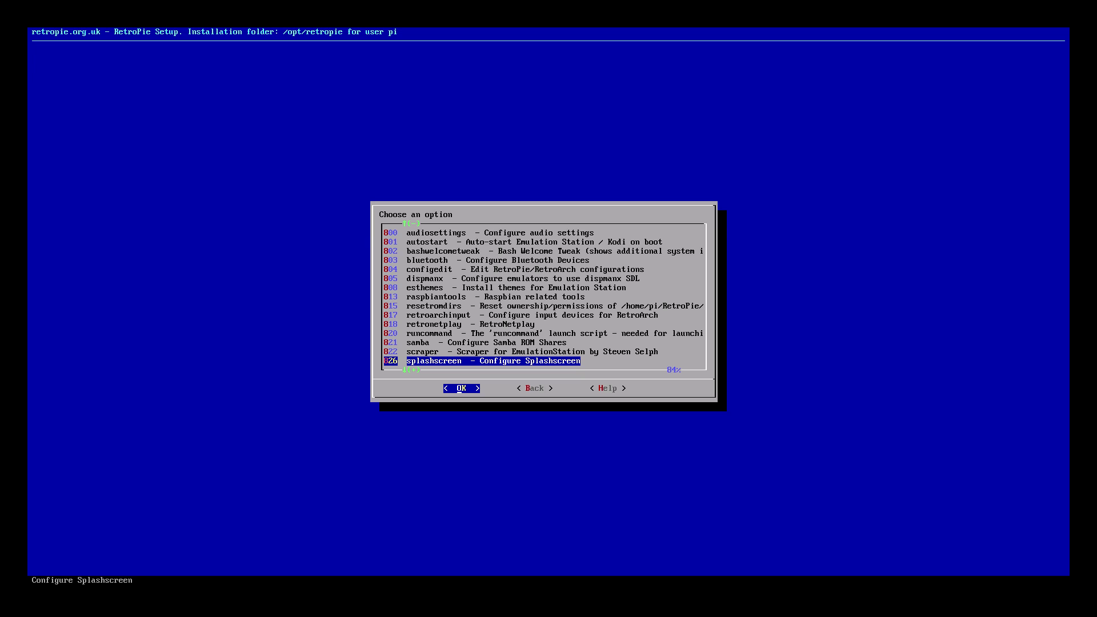
key("Up")
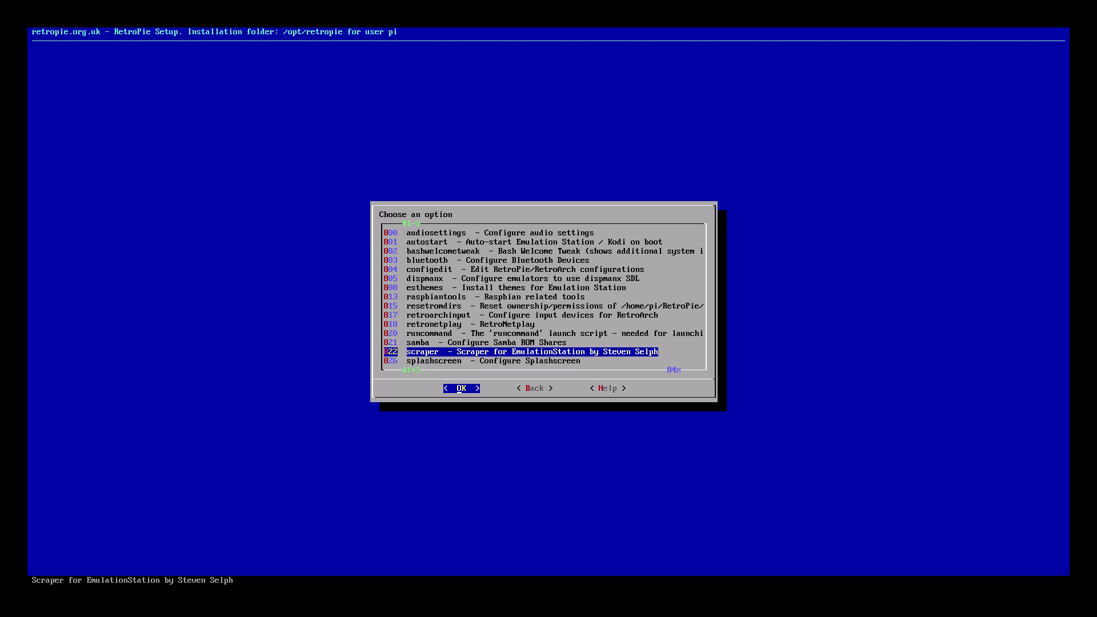
key("Down")
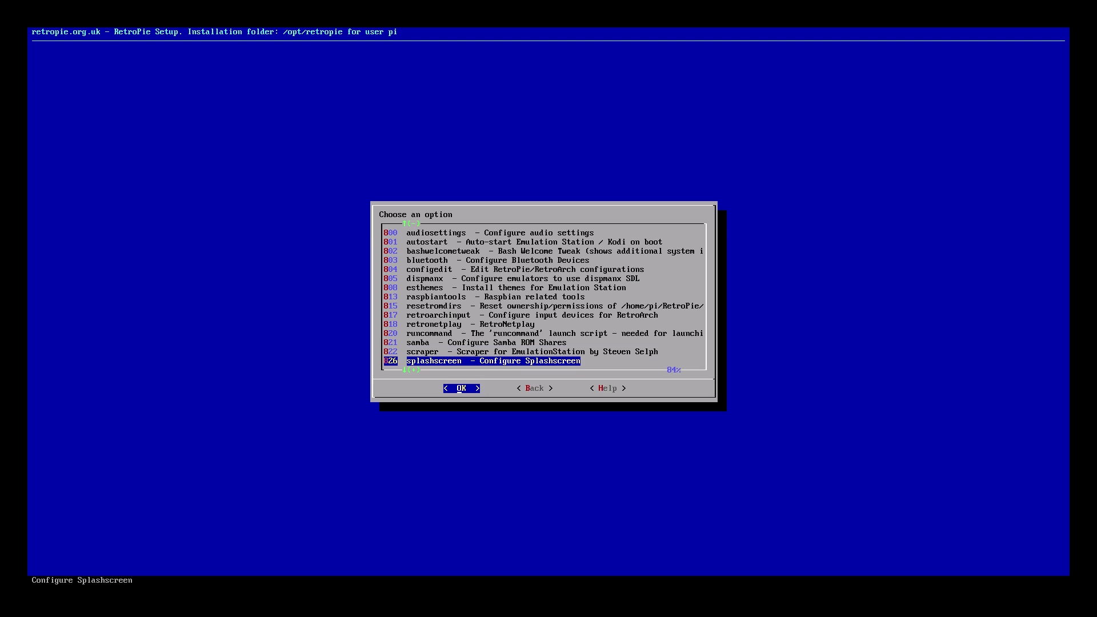
- Launch the wikiview tool at the end of the list and open its list of wiki pages
key("Down")
key("Down")
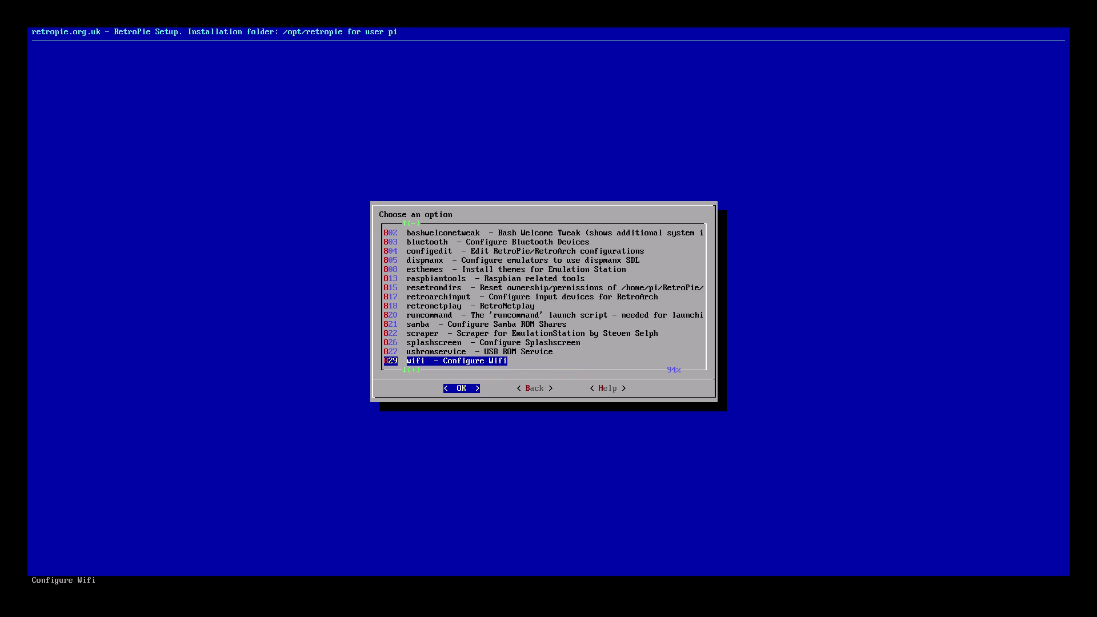
key("Down")
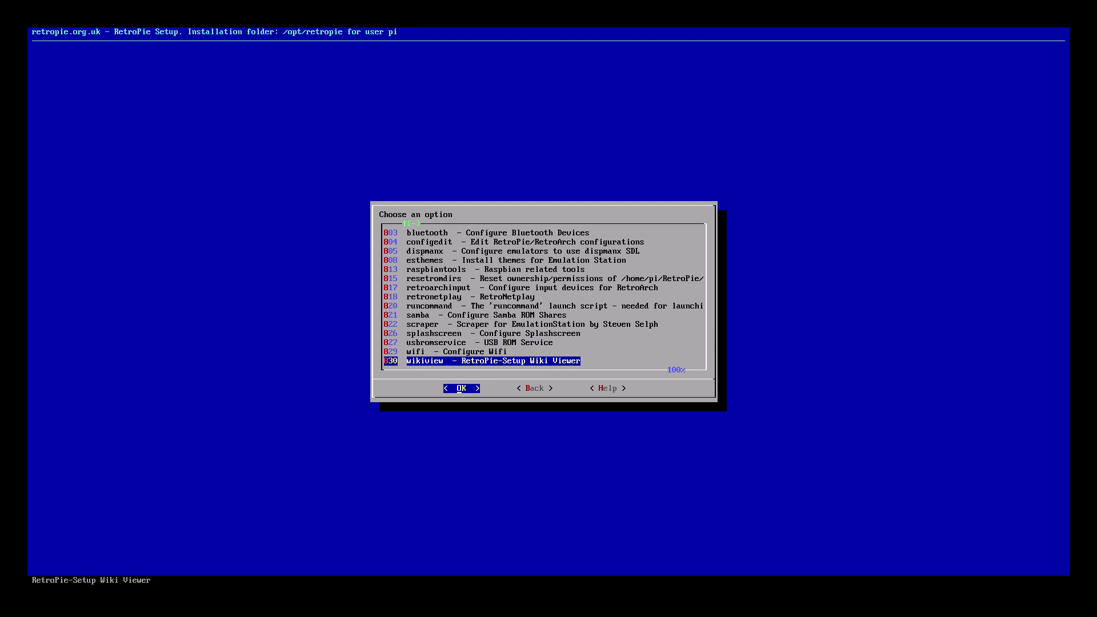
key("Return")
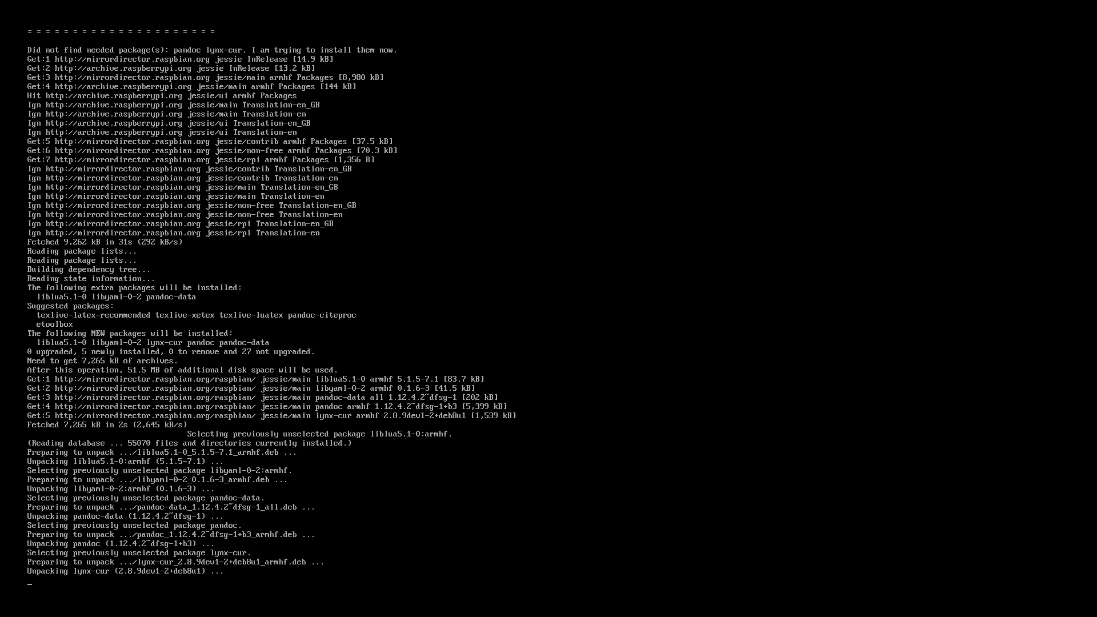
key("Down")
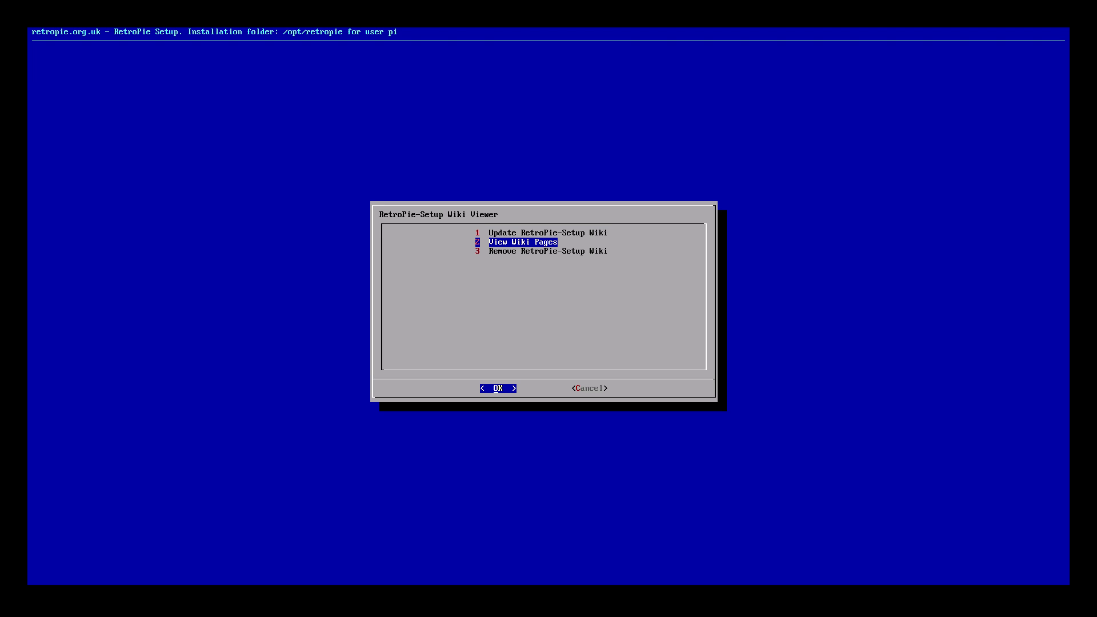
key("Return")
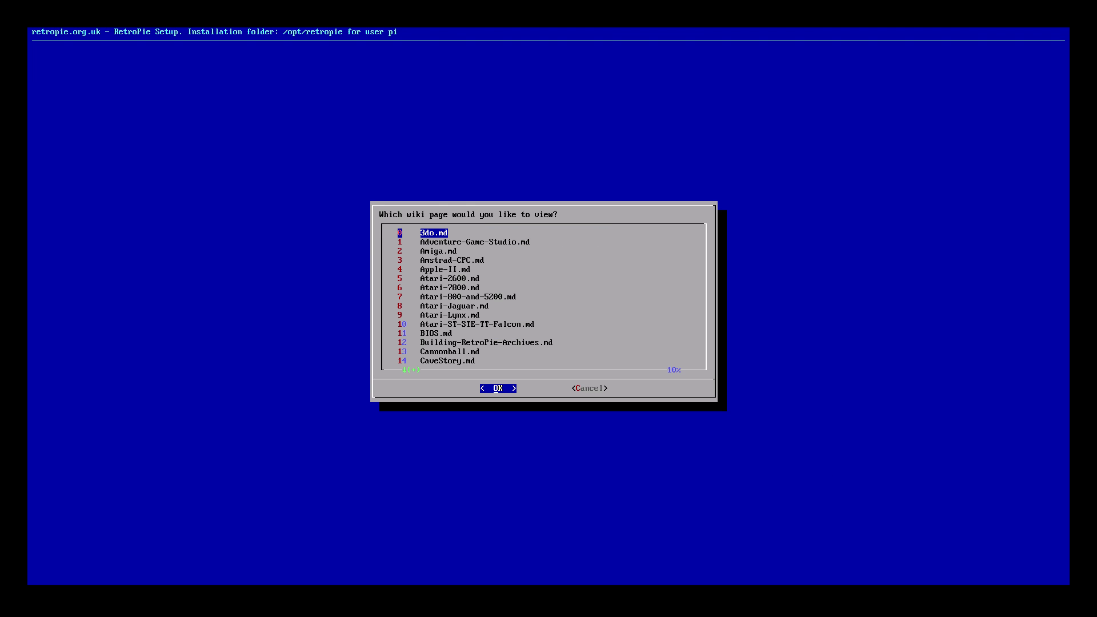
- Examine the wiki pages from 3do.md through the Atari and BIOS entries to Cannonball.md
key("Down")
key("Down")
key("Down")
key("Down")
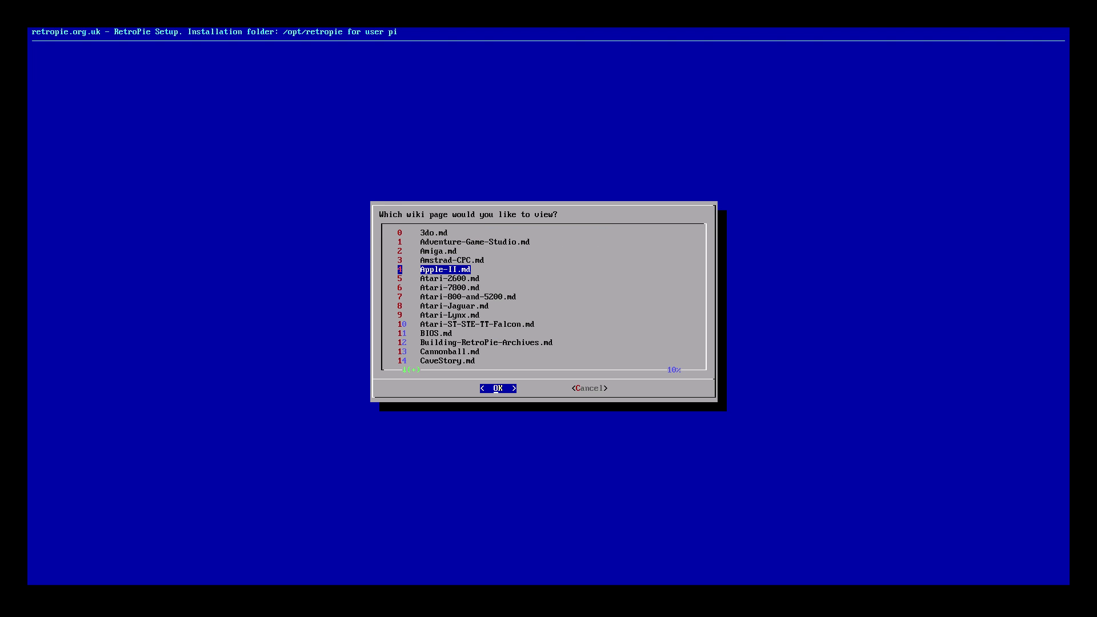
key("Down")
key("Down")
key("Down")
key("Down")
key("Down")
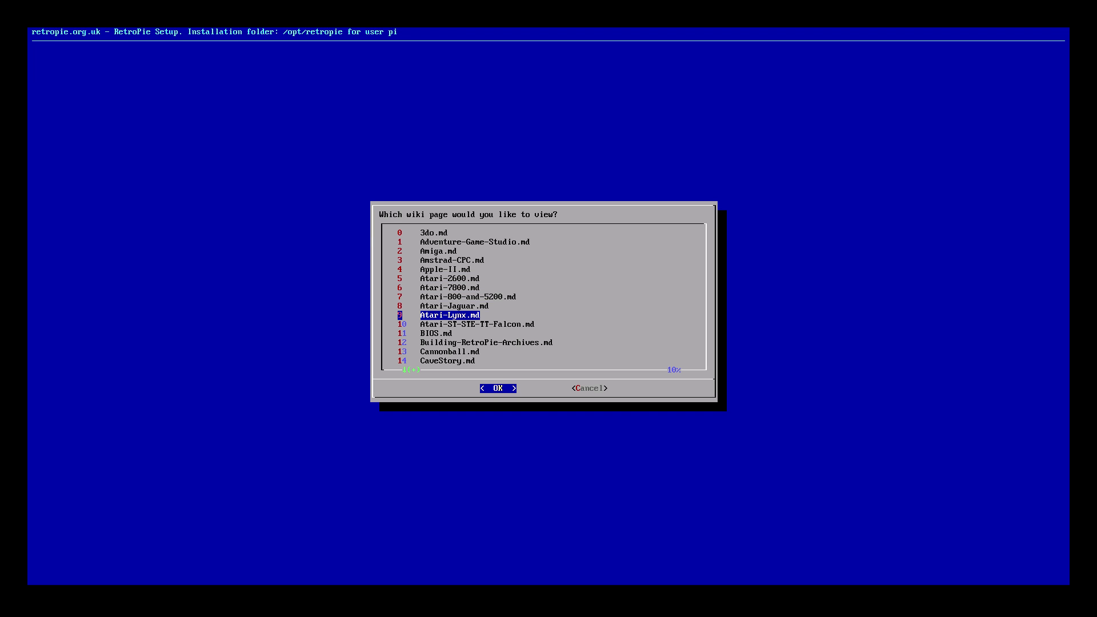
key("Down")
key("Down")
key("Down")
key("Down")
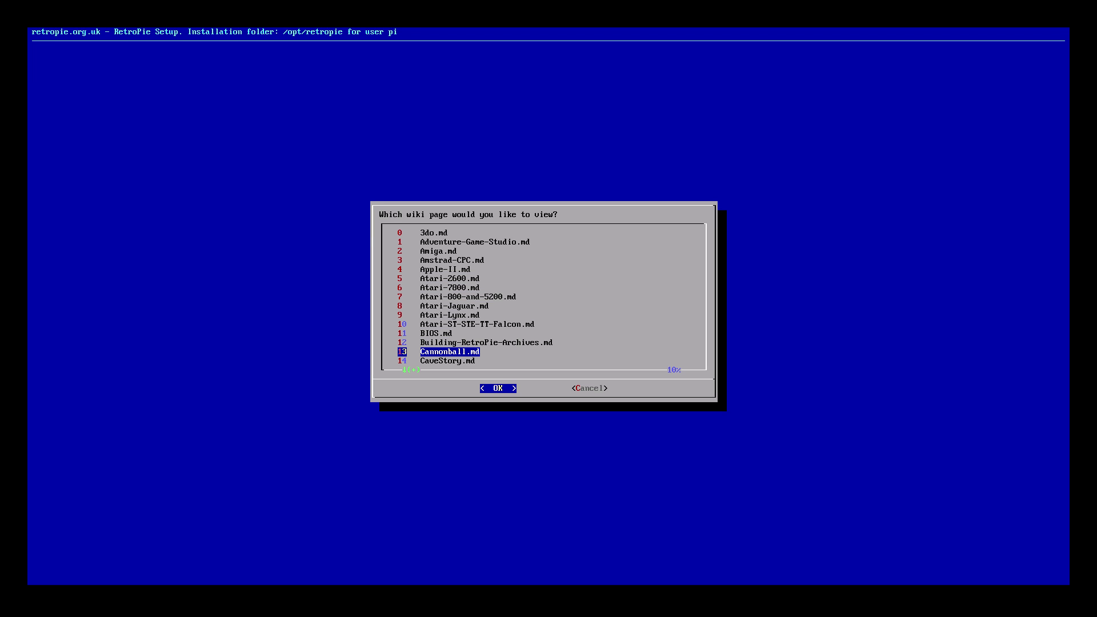
- Go back up the wiki list and open the Atari-2600.md page
key("Up")
key("Up")
key("Up")
key("Up")
key("Up")
key("Up")
key("Up")
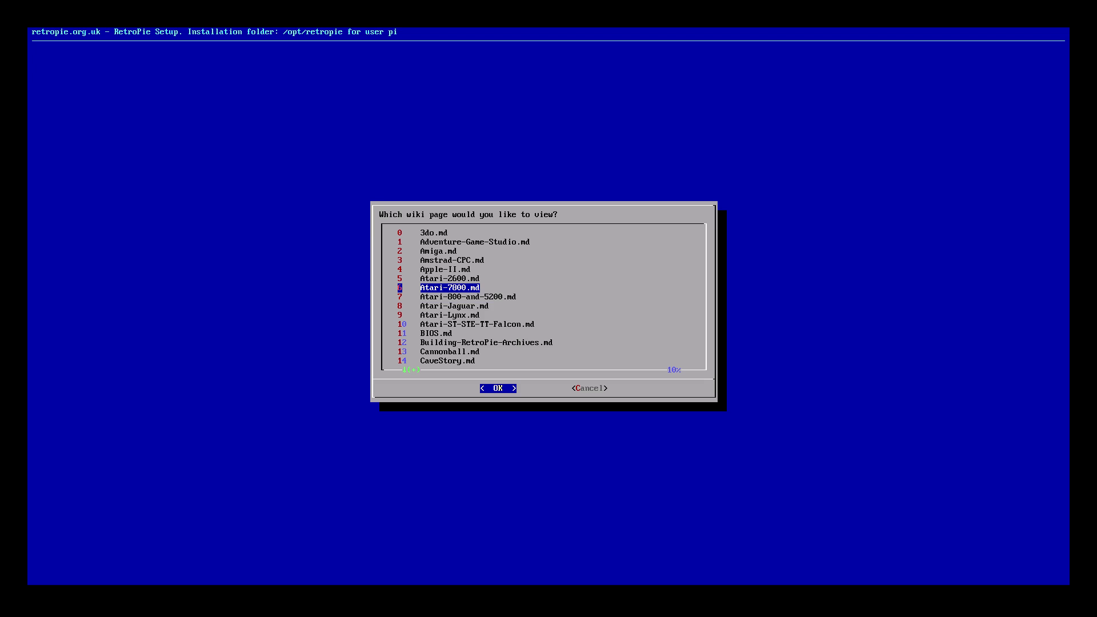
key("Up")
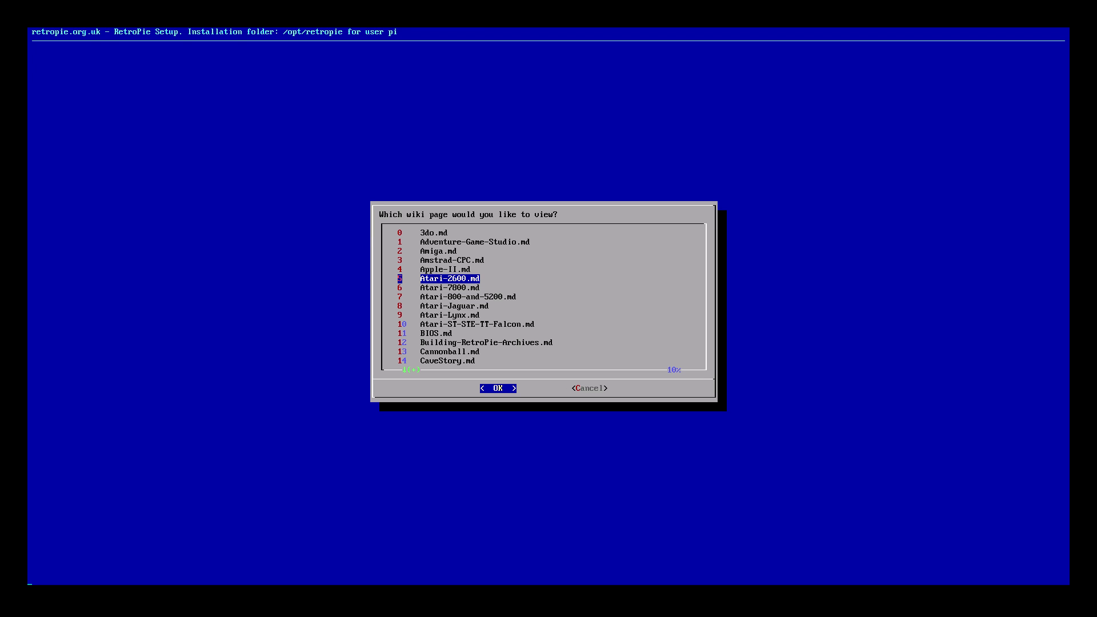
key("Return")
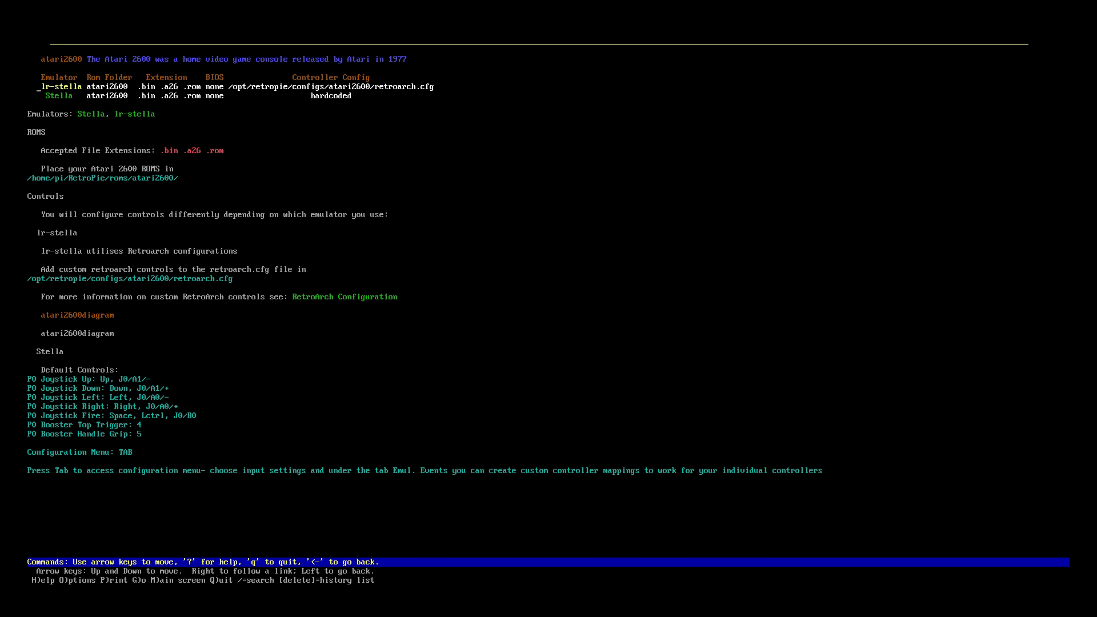
- Read the Atari 2600 page's emulator, ROM folder and controls information, and close the page
key("Down")
key("Up")
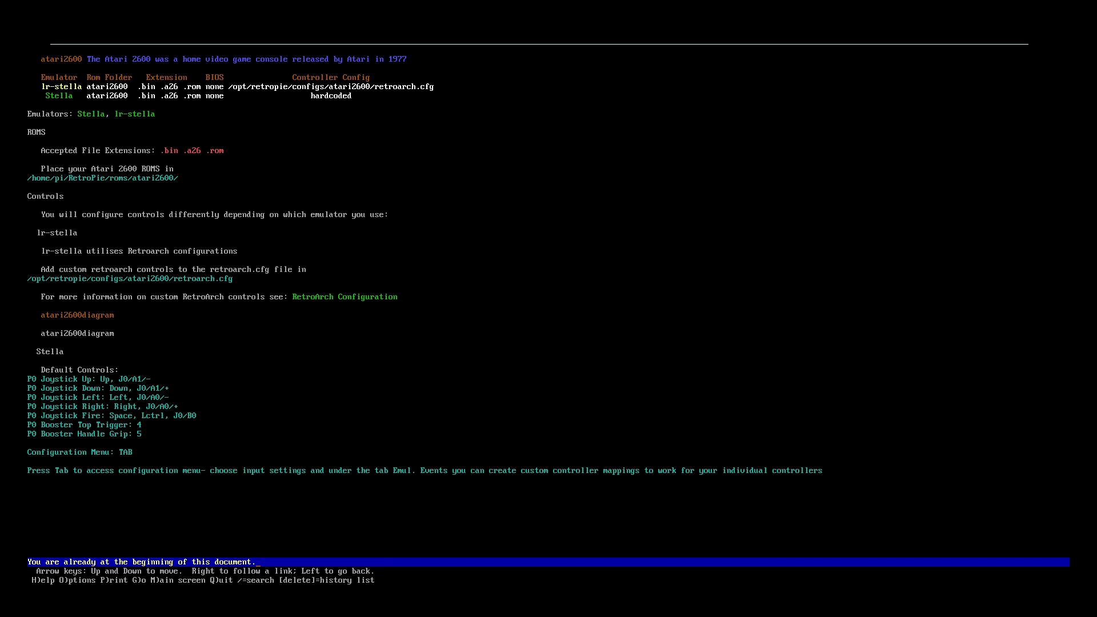
key("Down")
key("Up")
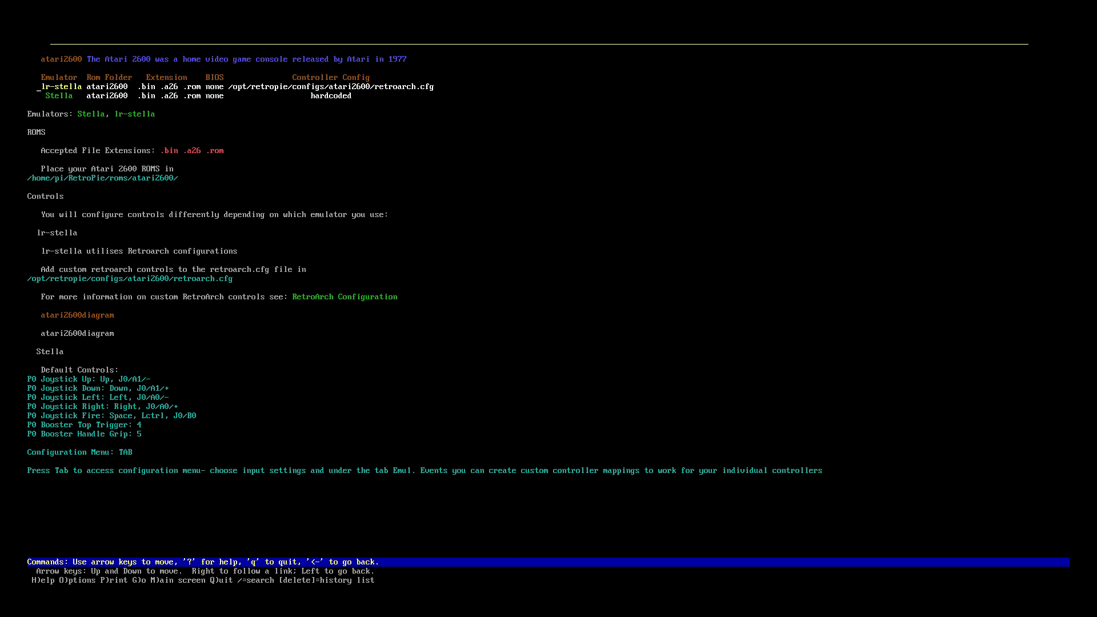
key("Down")
key("Up")
key("q")
- Examine the wiki page list again from the first entry down to BIOS.md
key("Down")
key("Down")
key("Down")
key("Down")
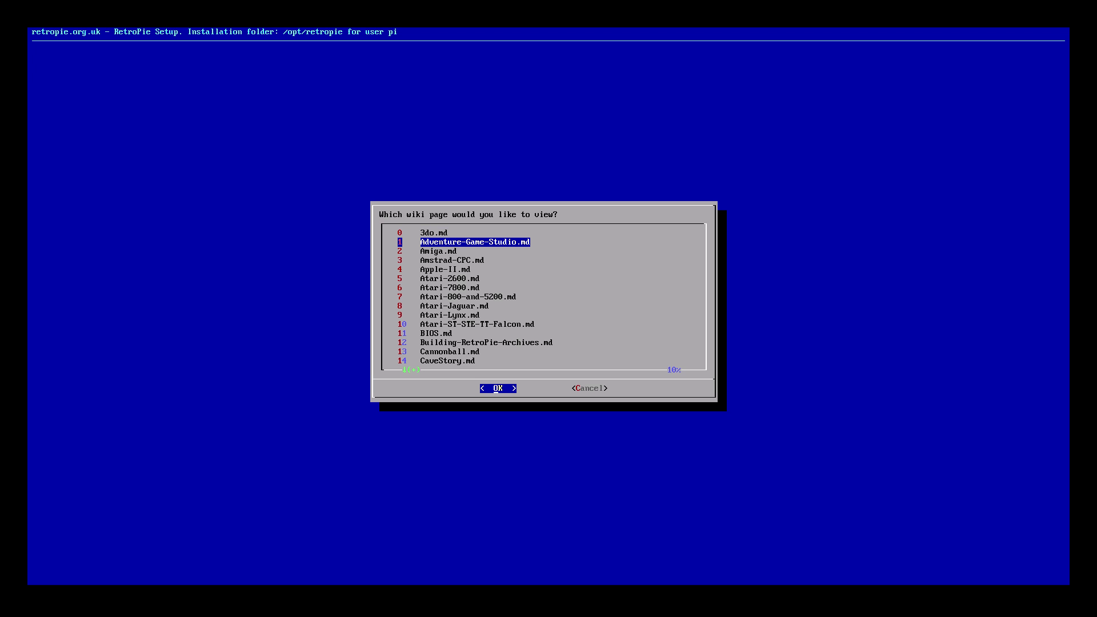
key("Down")
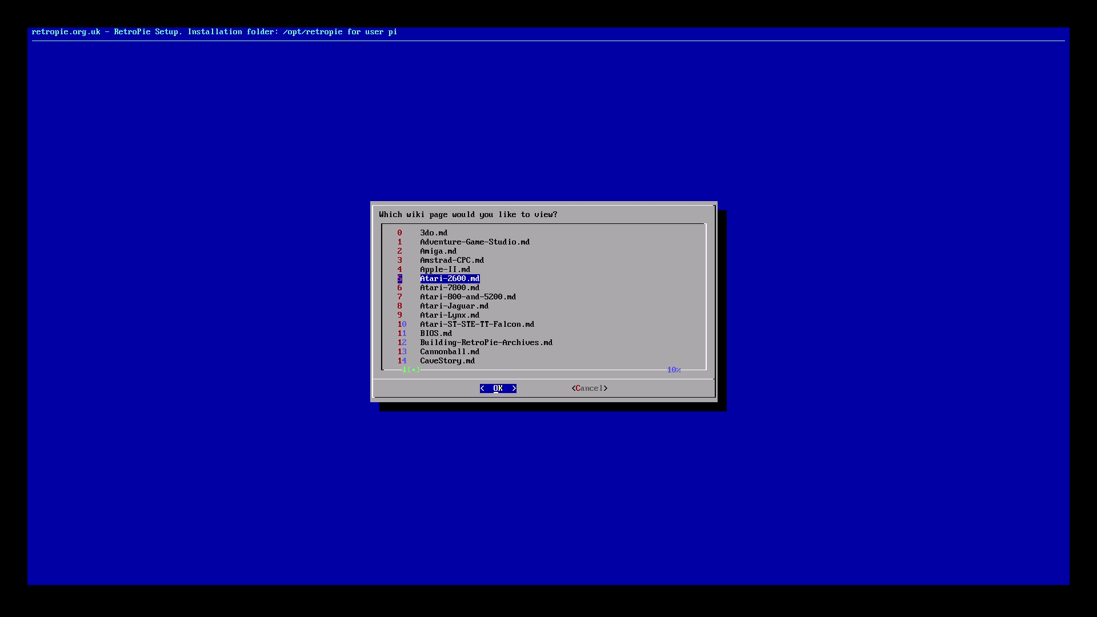
key("Down")
key("Down")
key("Down")
key("Down")
key("Down")
key("Down")
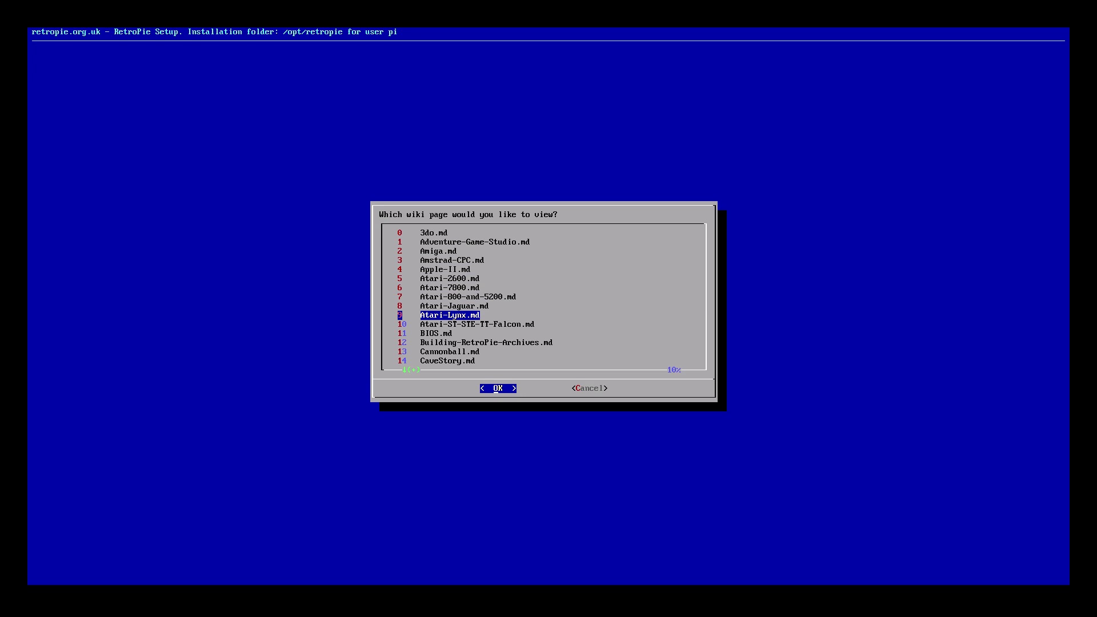
- Cancel the wiki page selection and go back through the configuration tools to the setup script's main menu
key("Right")
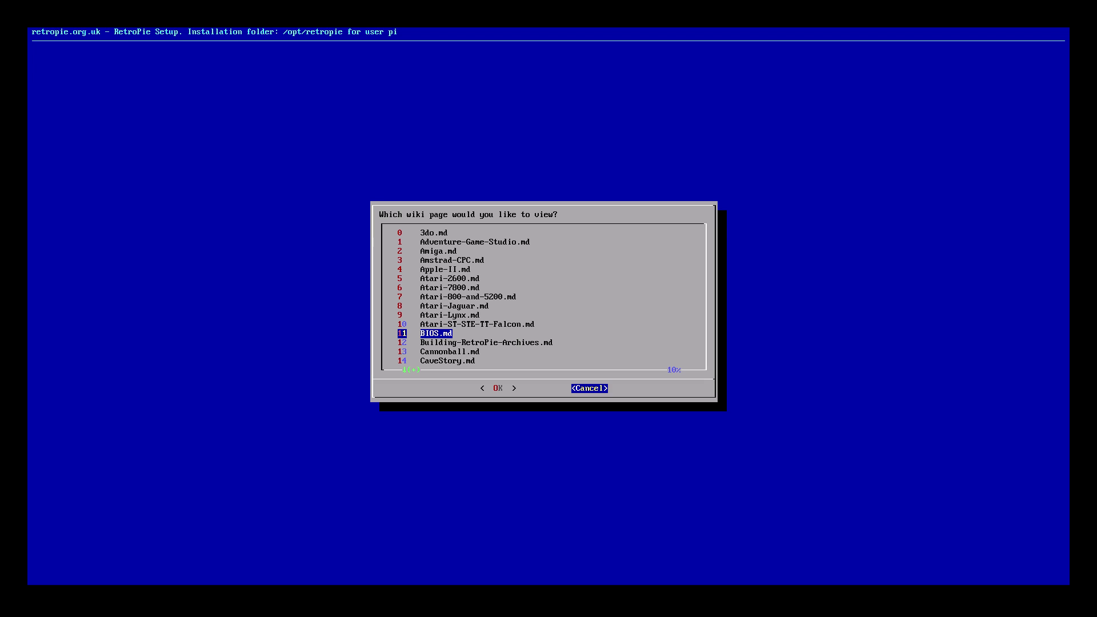
key("Return")
key("Right")
key("Return")
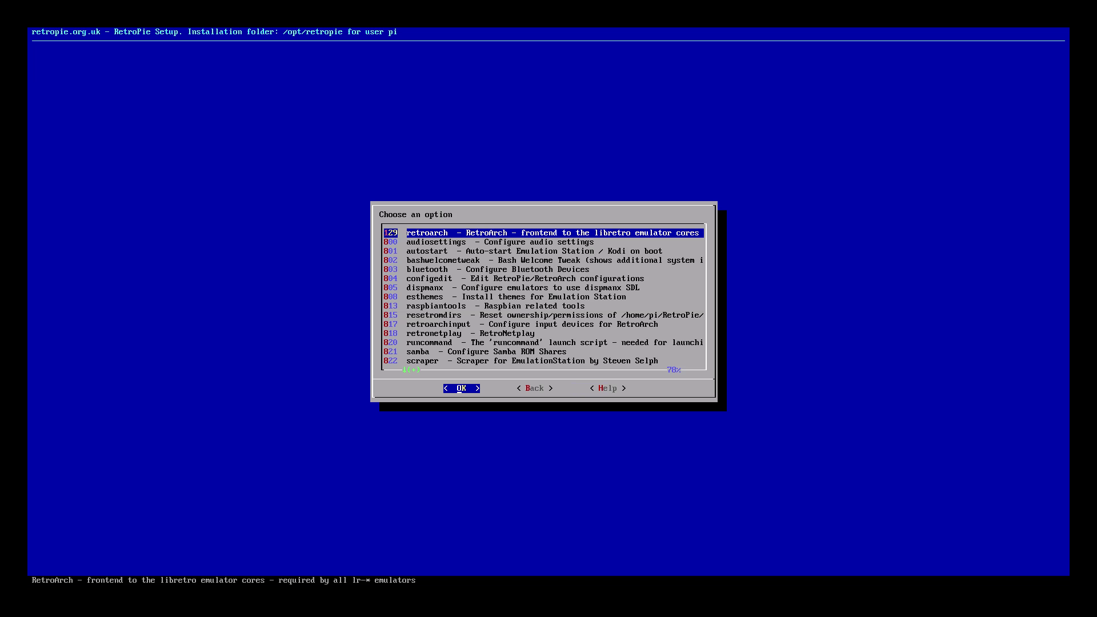
key("Right")
key("Return")
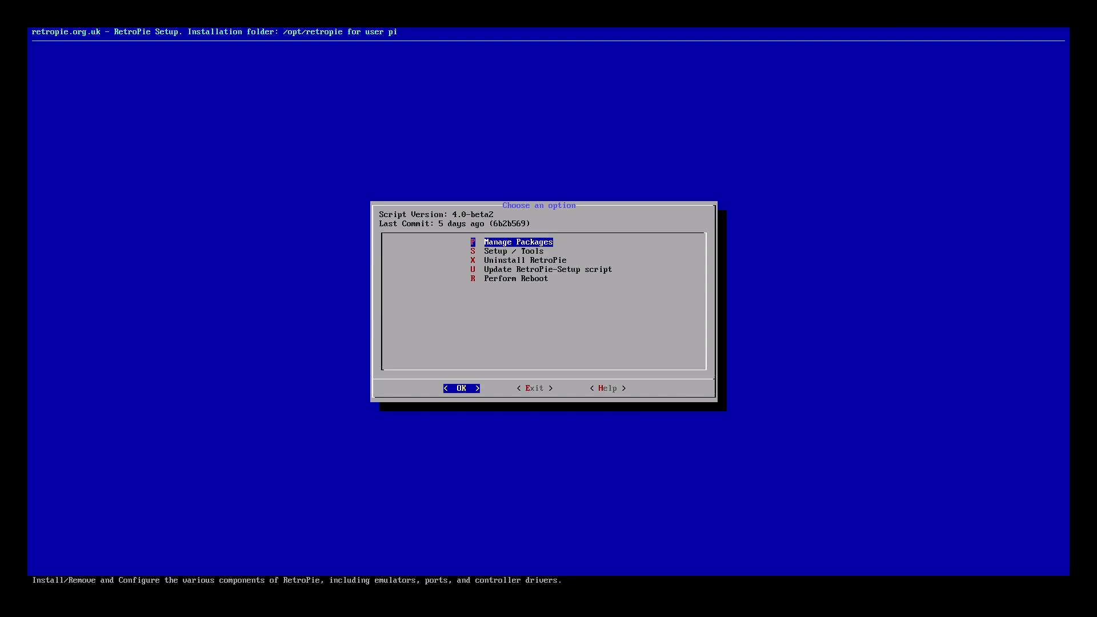
- Look over the main menu entries down to Uninstall RetroPie and exit the setup script to EmulationStation's RetroPie menu
key("Right")
key("Right")
key("Left")
key("Down")
key("Down")
key("Right")
key("Left")
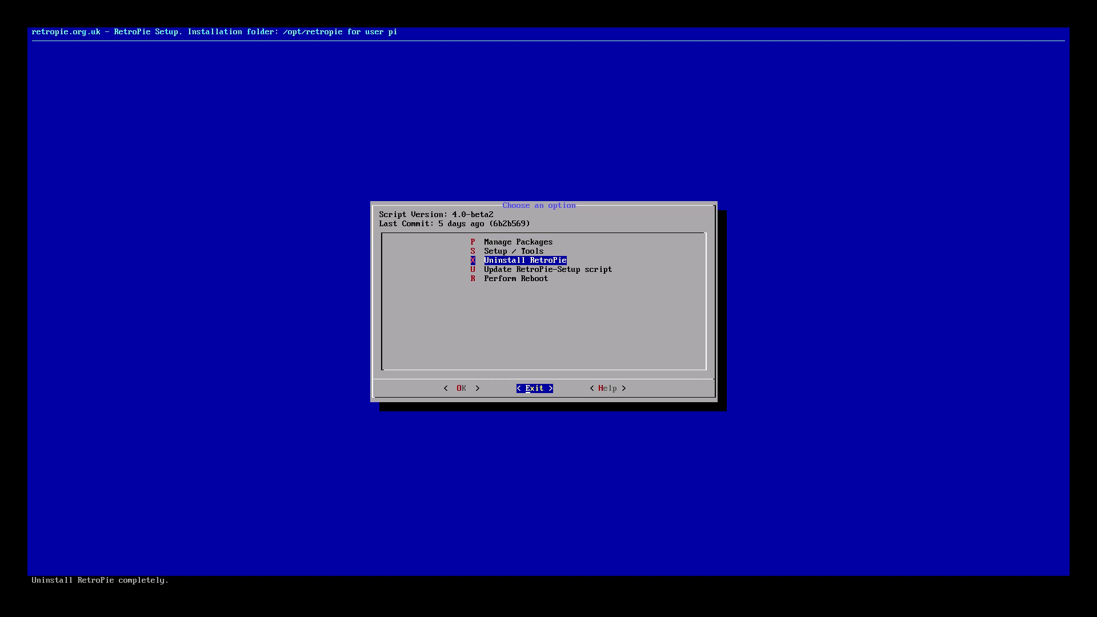
key("Return")
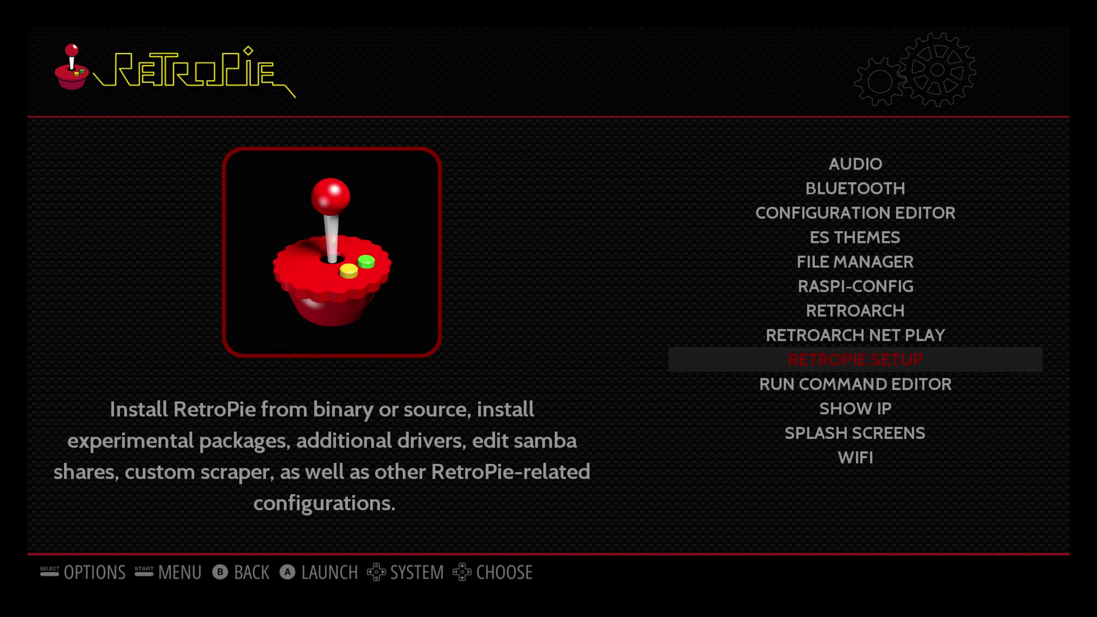